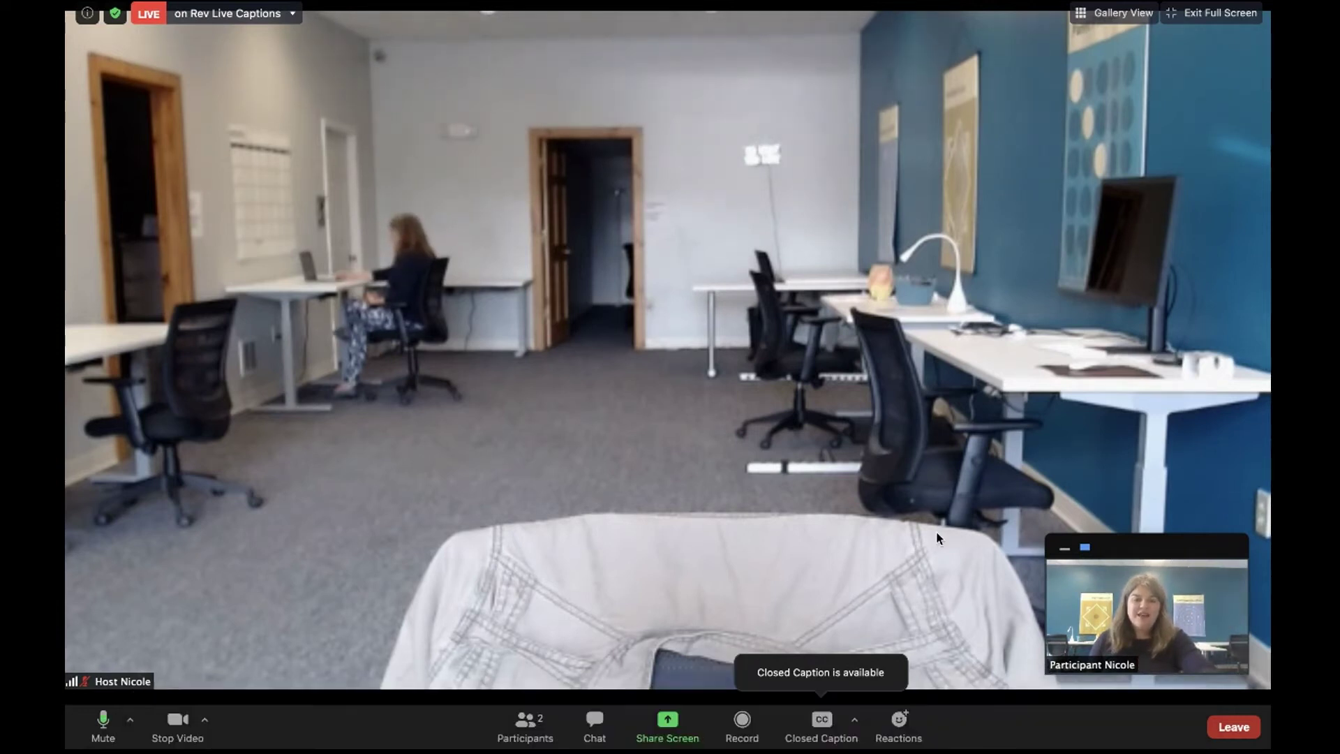
Step: Show the closed-caption subtitles in the meeting and hide them again
{"action": "left_click", "coordinate": [824, 719]}
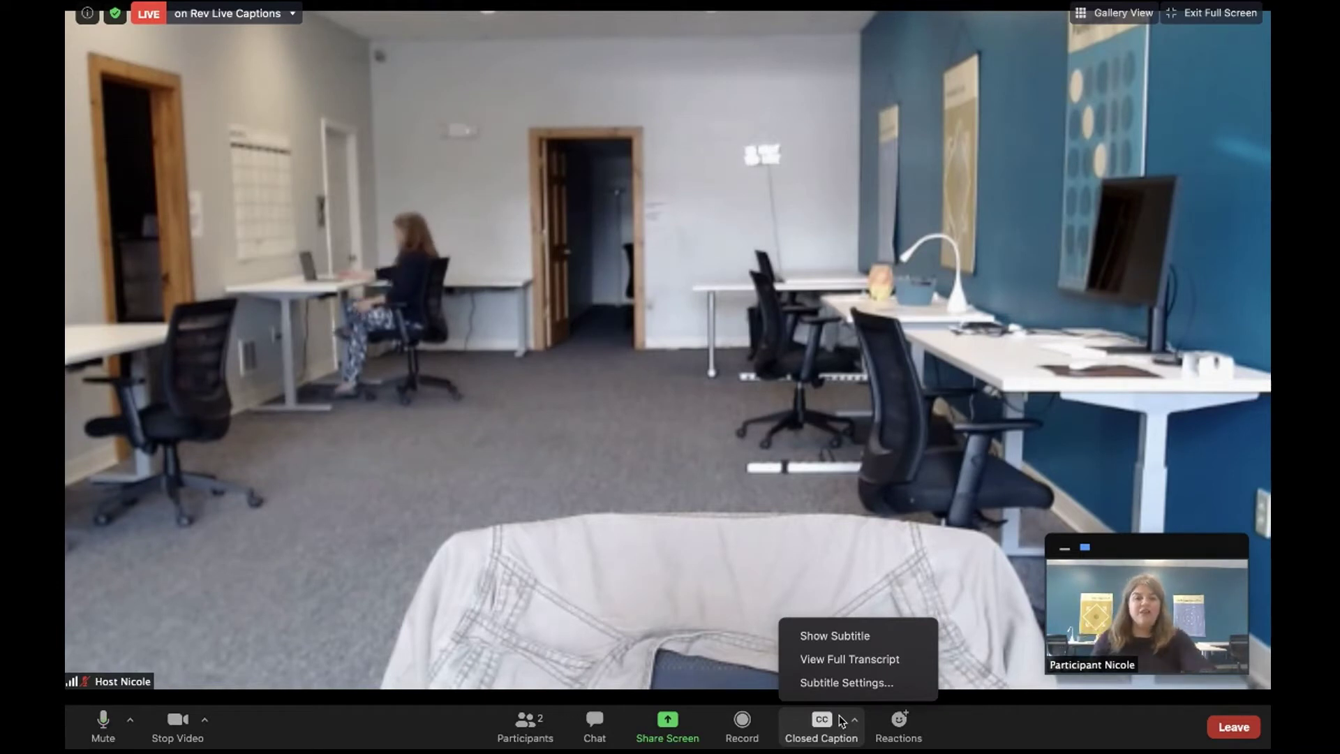
{"action": "left_click", "coordinate": [830, 638]}
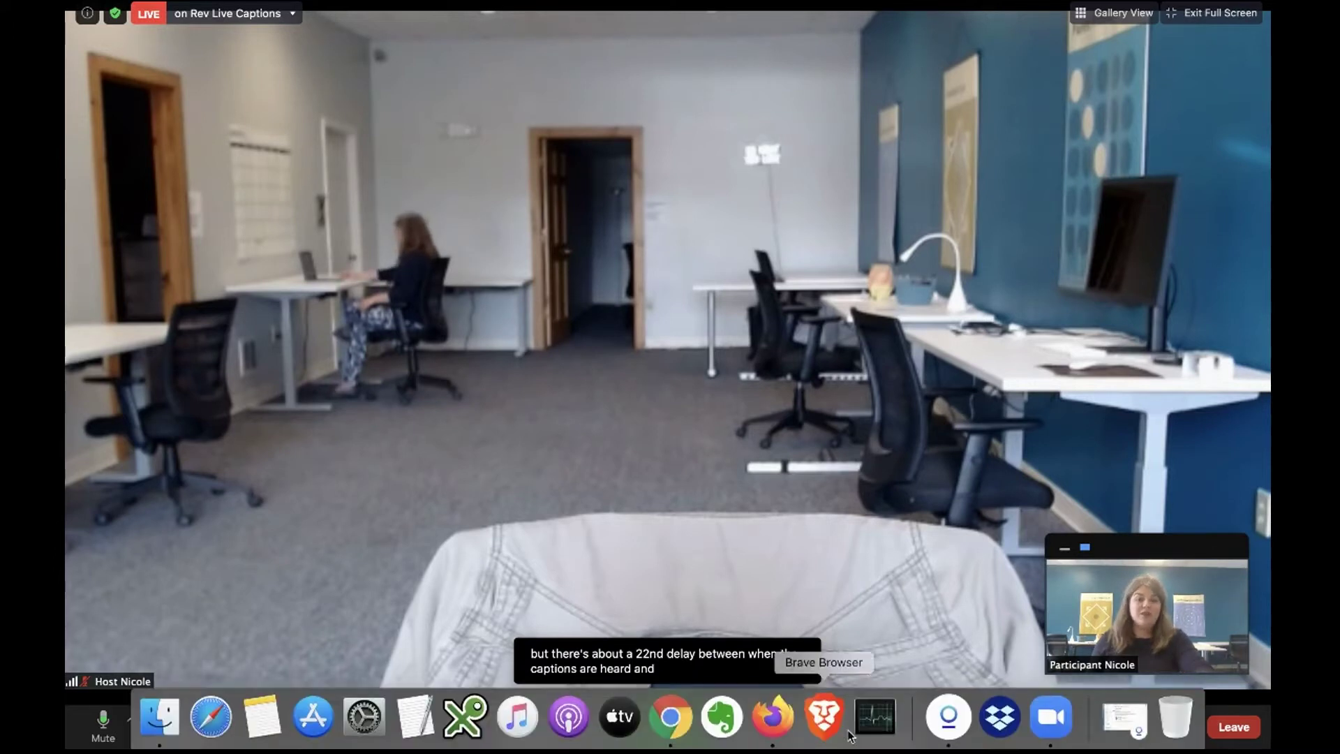
{"action": "left_click", "coordinate": [854, 723]}
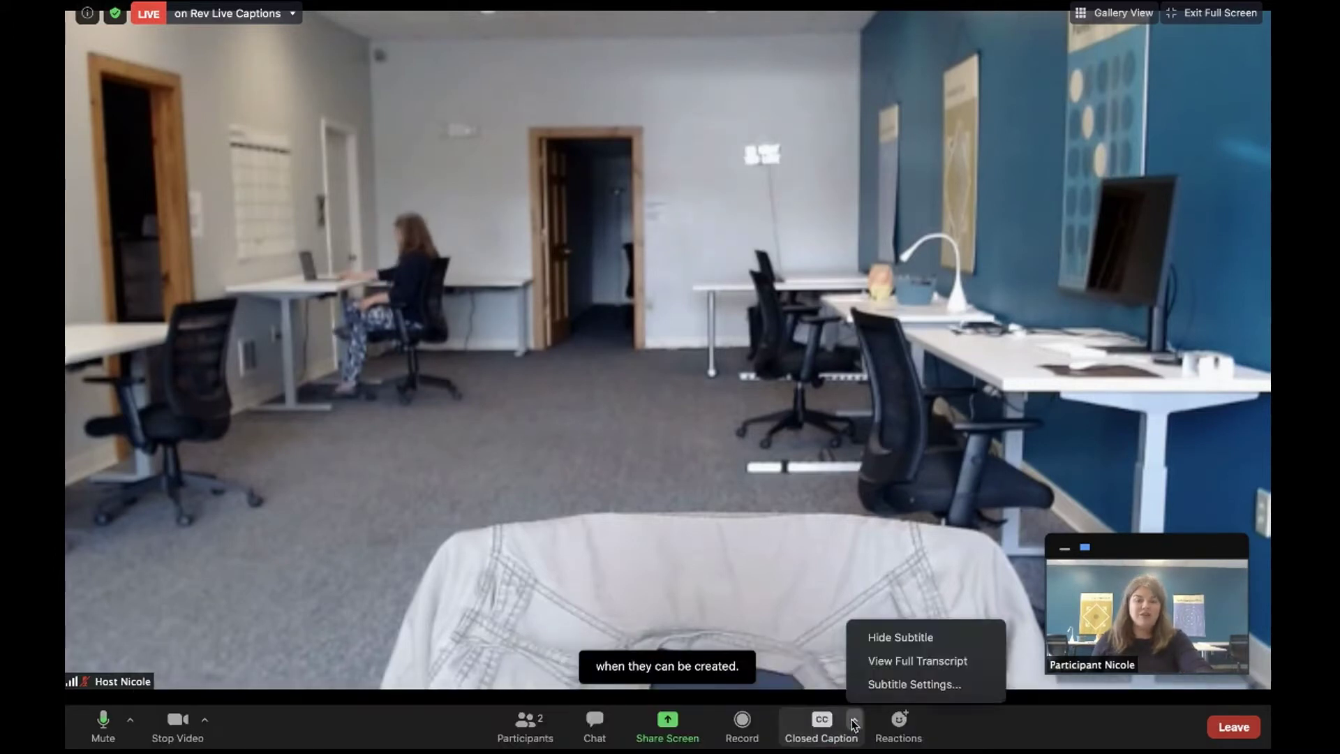
{"action": "left_click", "coordinate": [895, 641]}
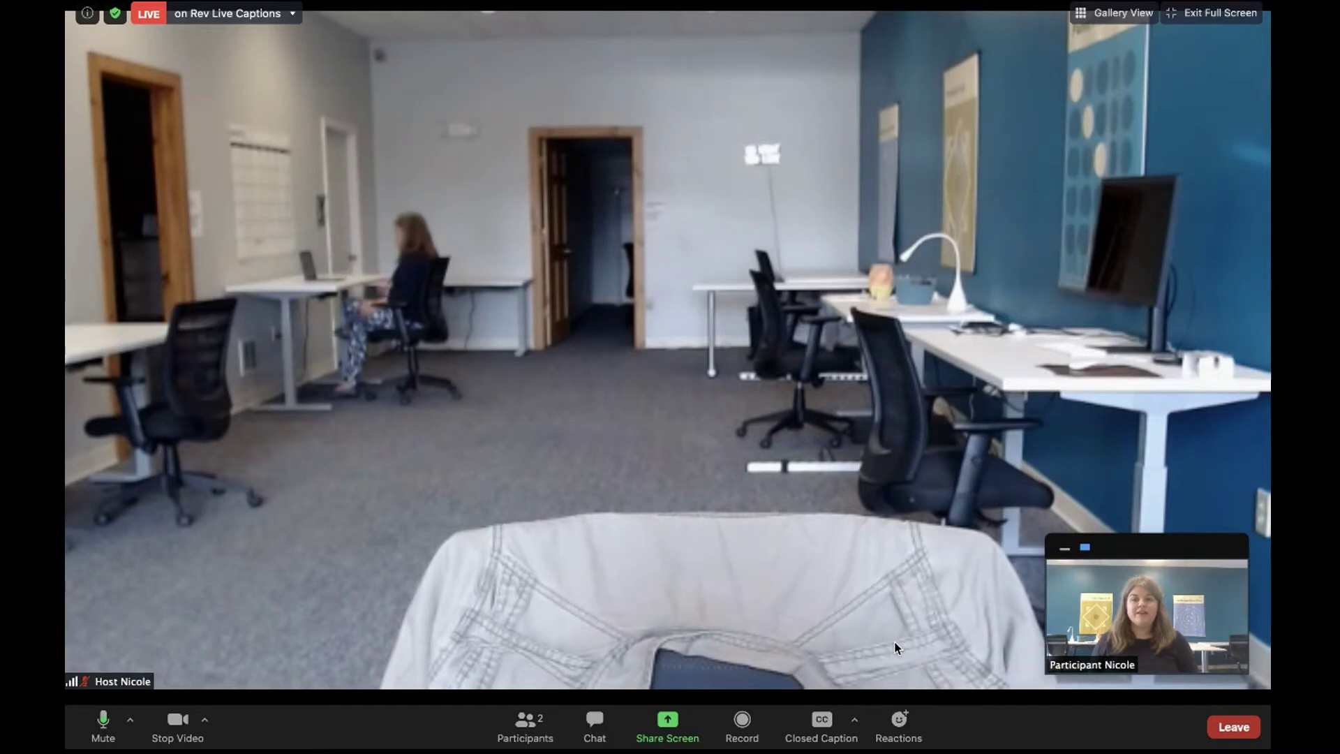
Step: Try out the microphone mute and the camera by switching each off and back on
{"action": "left_click", "coordinate": [104, 732]}
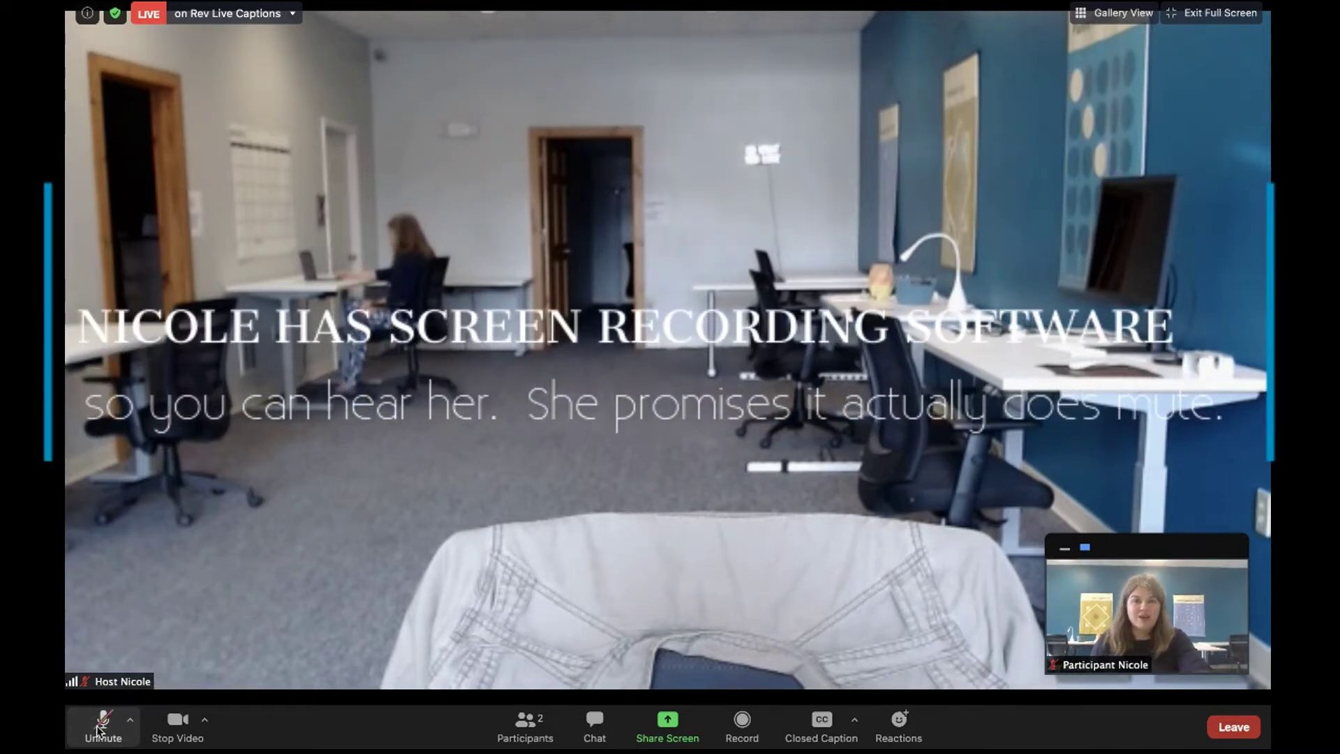
{"action": "left_click", "coordinate": [102, 726]}
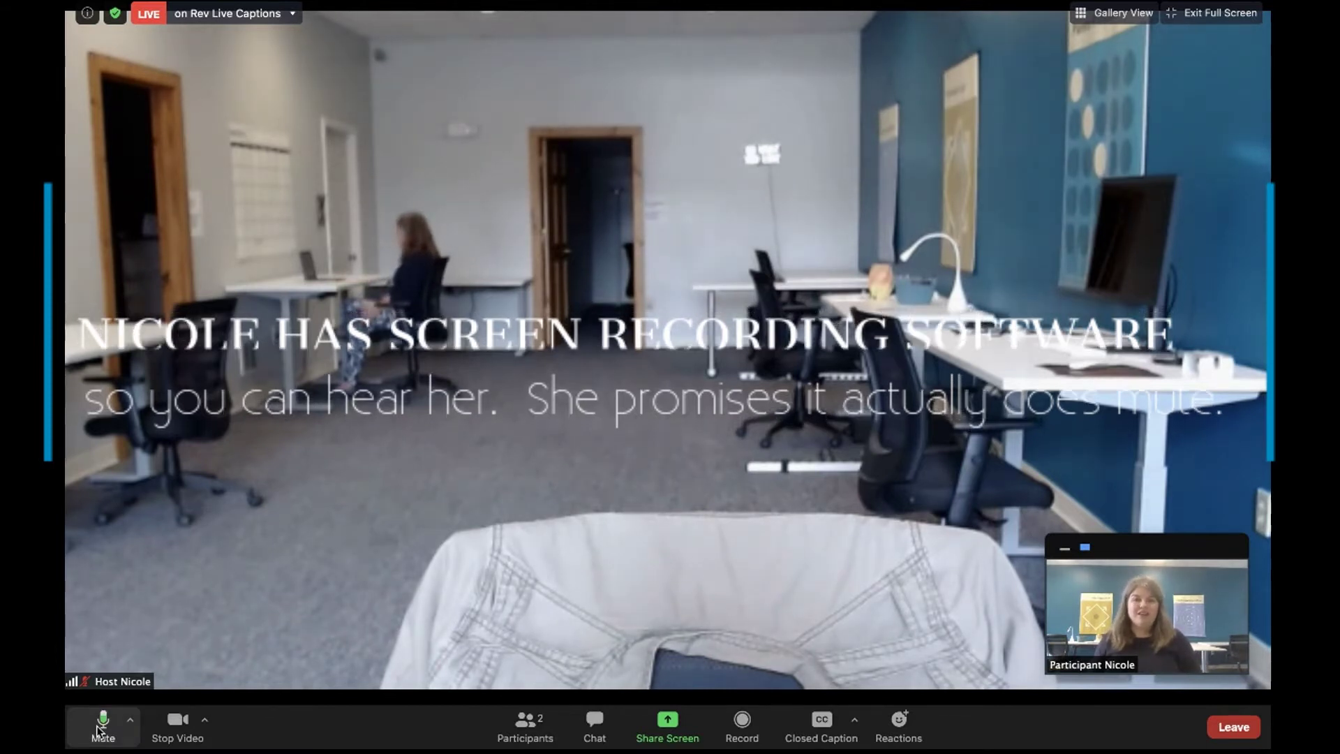
{"action": "left_click", "coordinate": [175, 726]}
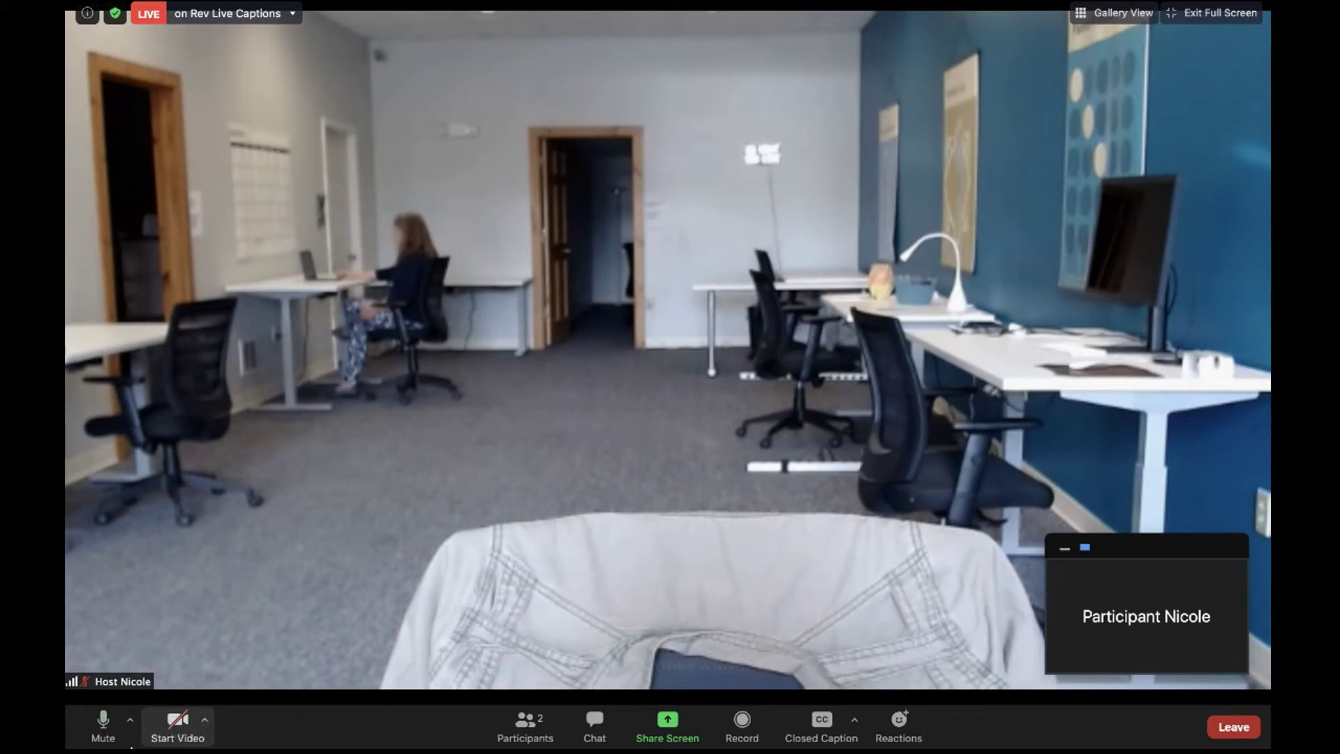
{"action": "left_click", "coordinate": [100, 731]}
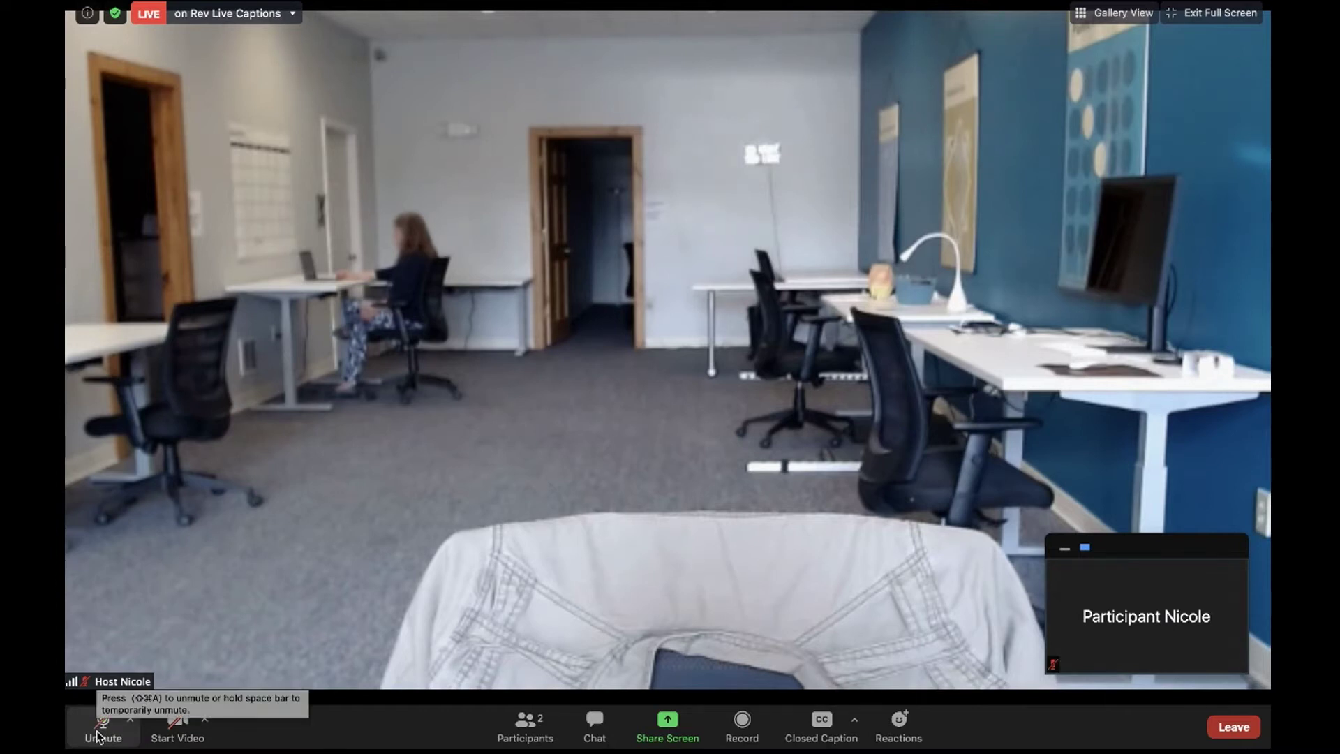
{"action": "left_click", "coordinate": [101, 729]}
{"action": "left_click", "coordinate": [177, 726]}
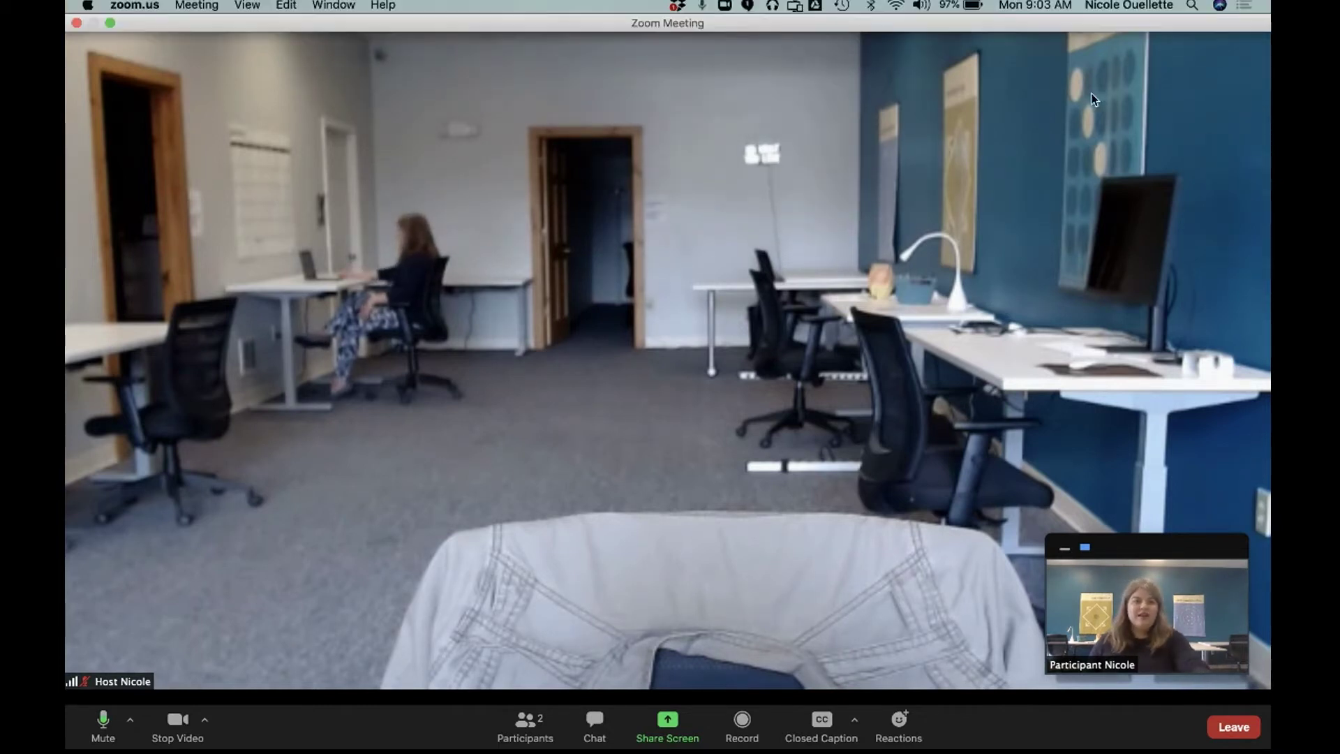
Step: Switch the meeting to gallery view and pin the host's video
{"action": "left_click", "coordinate": [1117, 14]}
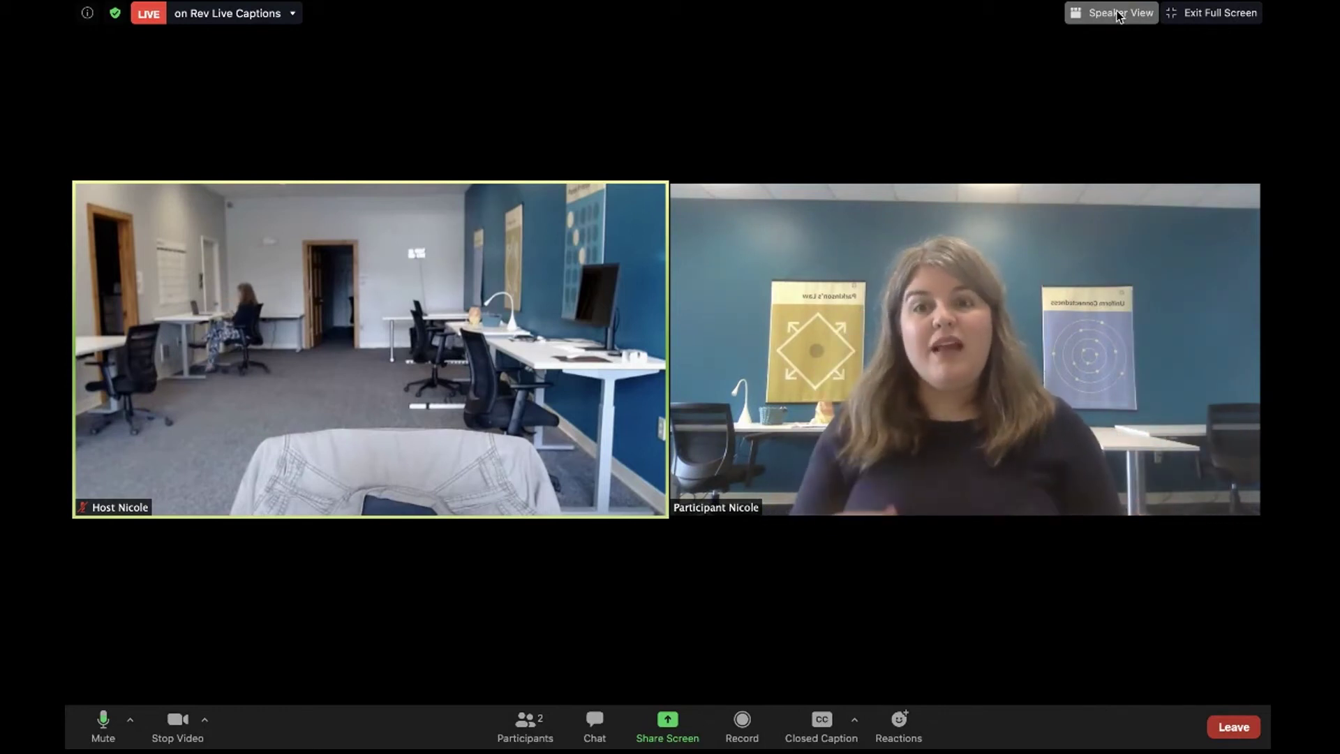
{"action": "mouse_move", "coordinate": [654, 212]}
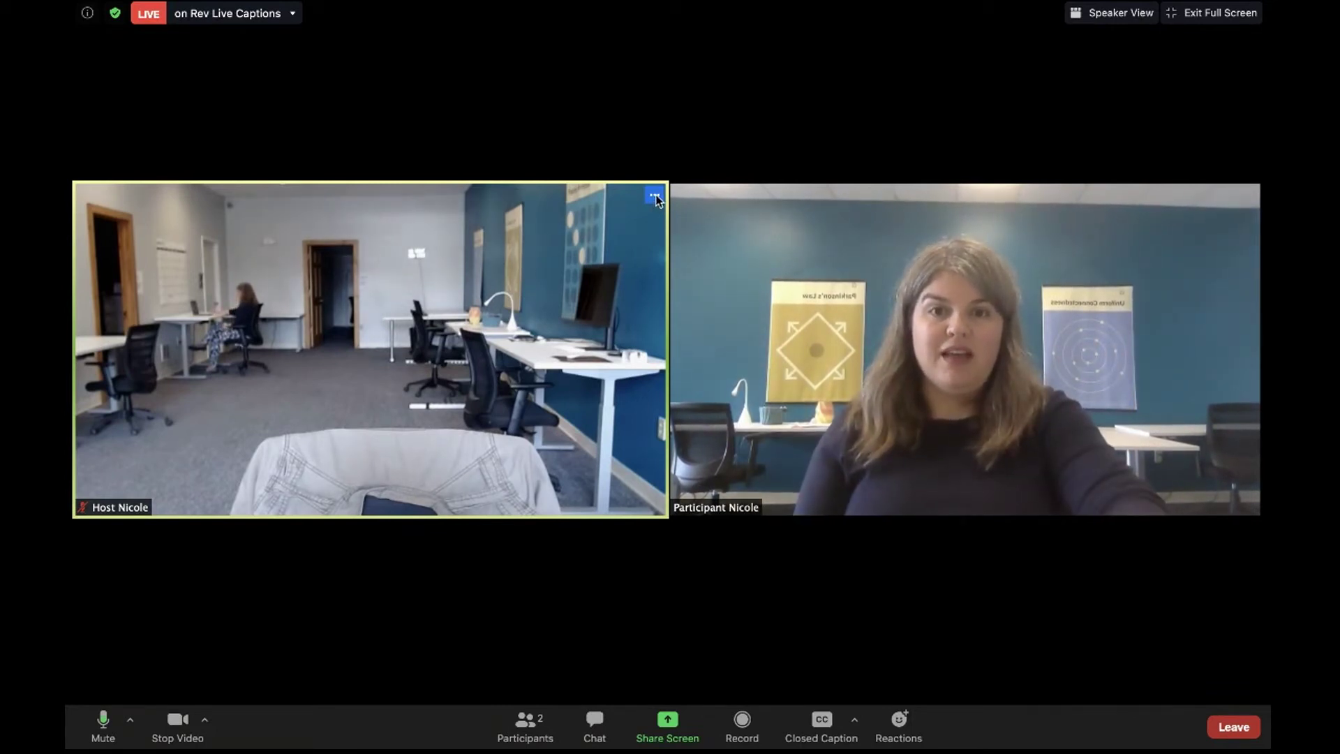
{"action": "left_click", "coordinate": [654, 198]}
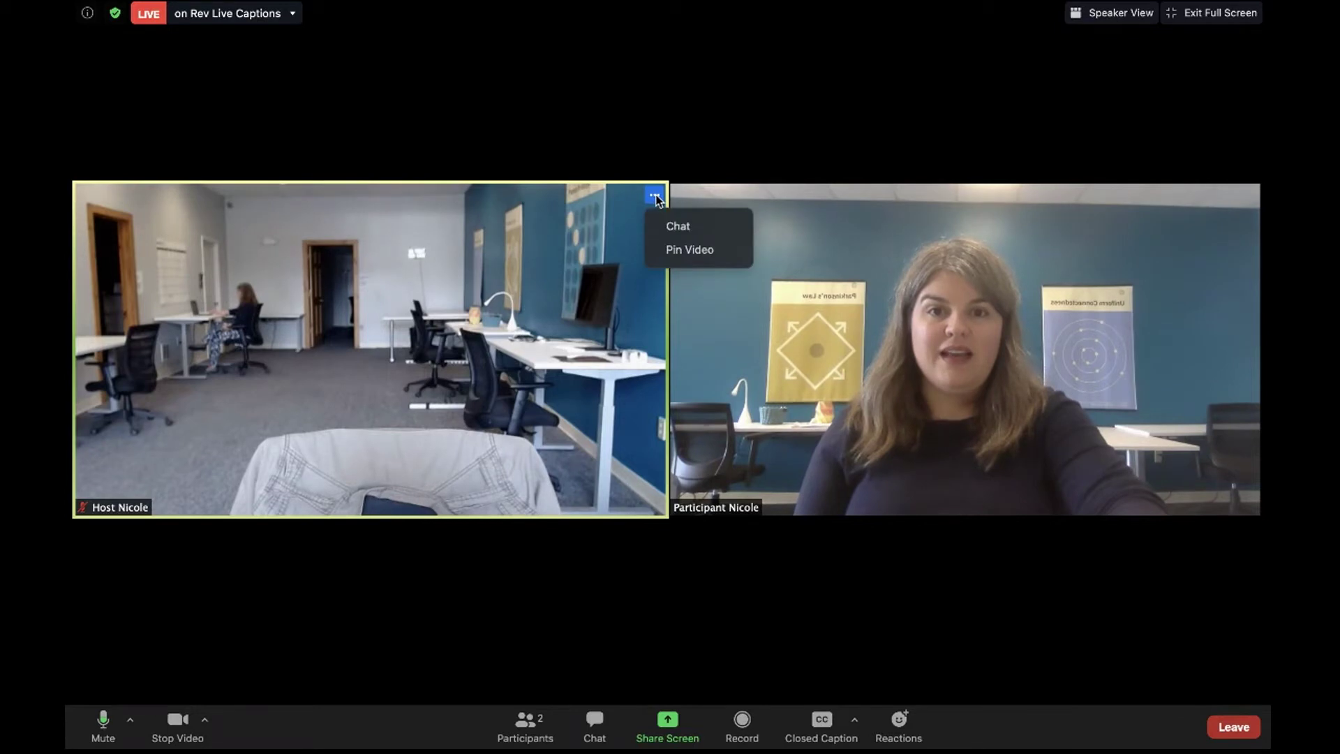
{"action": "left_click", "coordinate": [681, 249]}
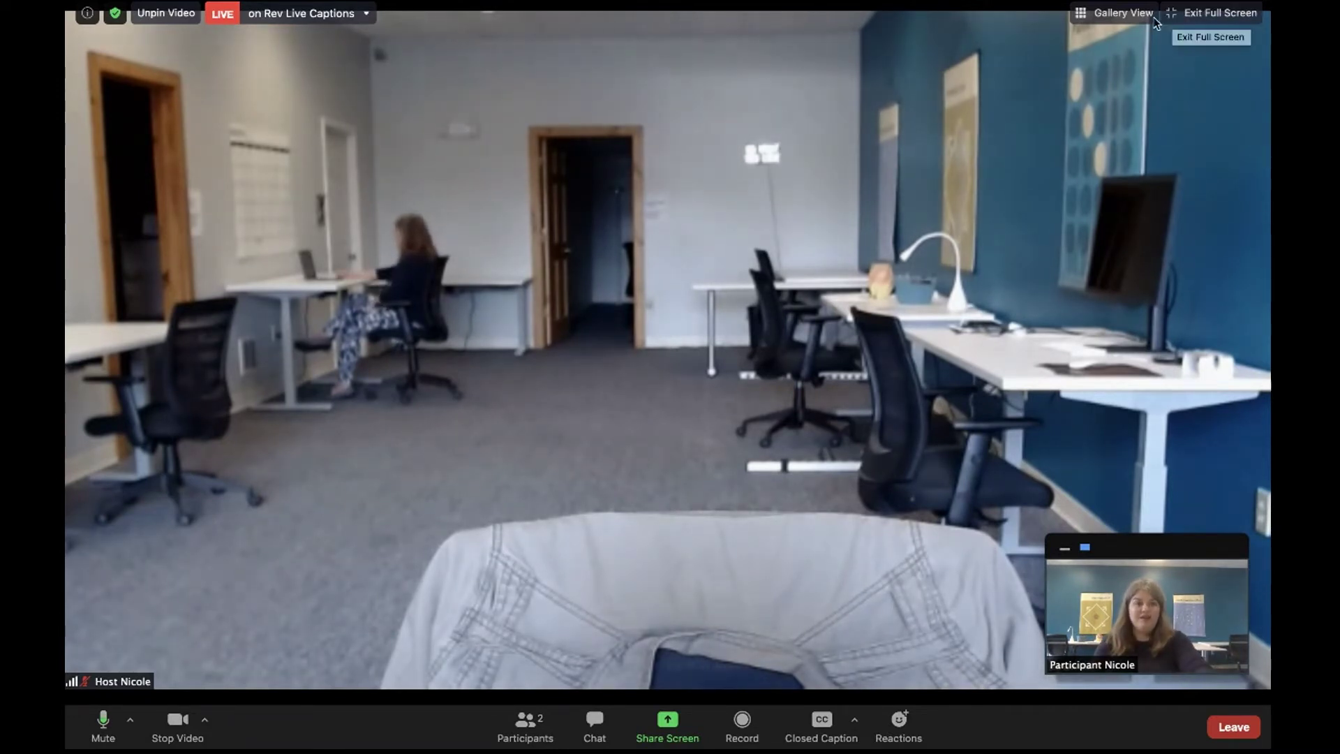
Step: Return to gallery view and unpin the host's video
{"action": "left_click", "coordinate": [1117, 12]}
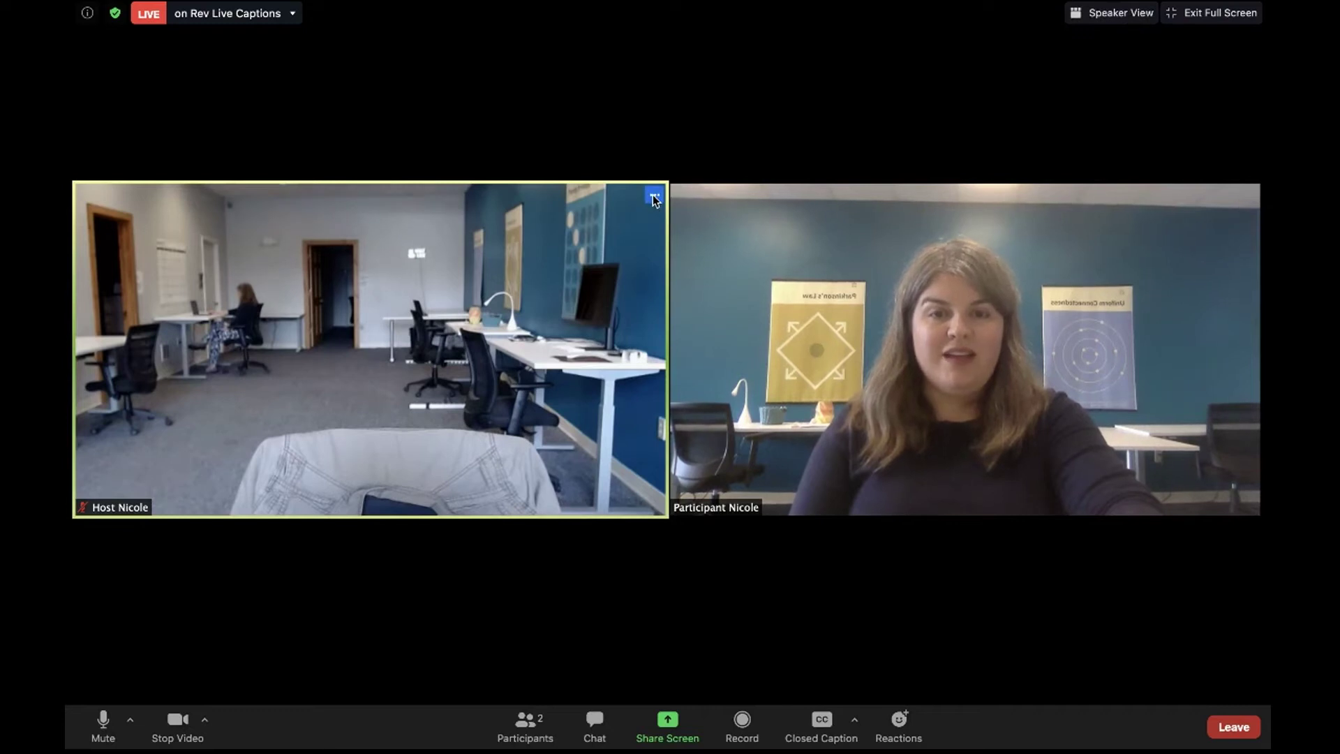
{"action": "left_click", "coordinate": [654, 195]}
{"action": "left_click", "coordinate": [670, 255]}
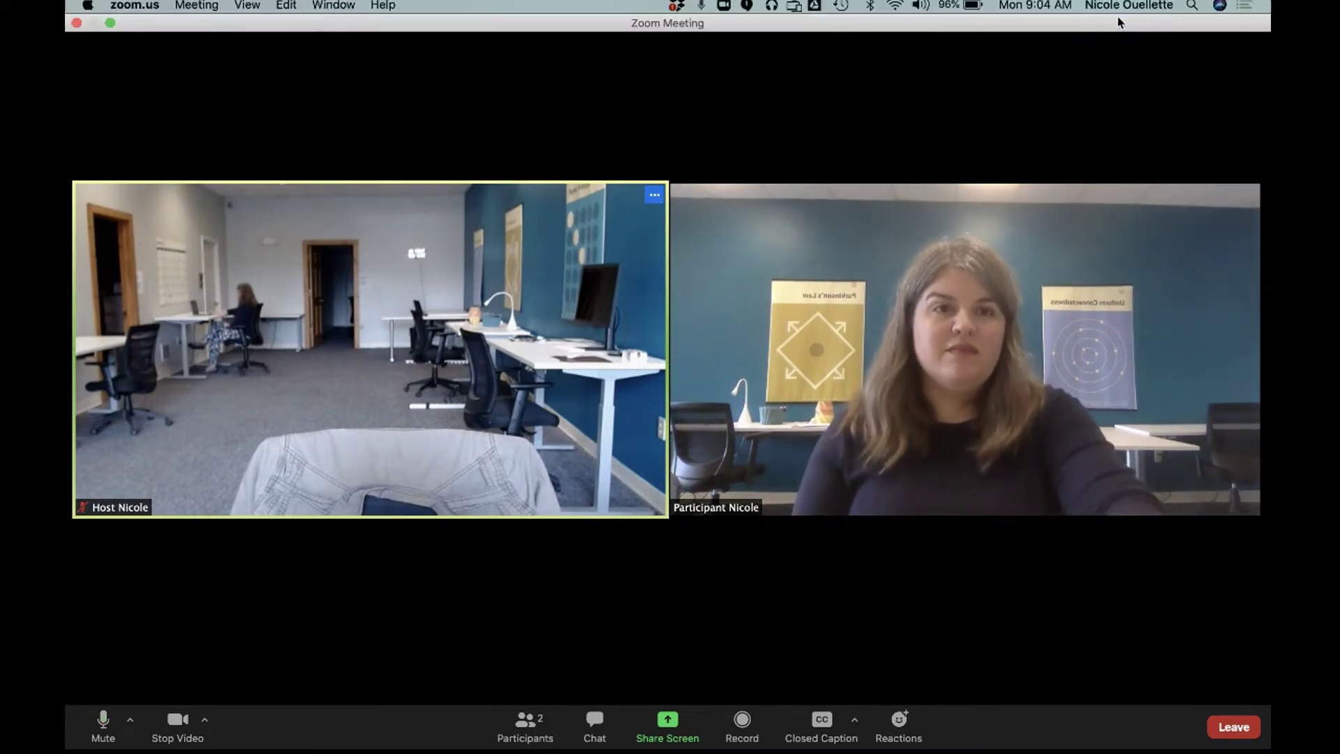
Step: Alternate between speaker view and gallery view twice, ending in gallery view
{"action": "left_click", "coordinate": [1103, 15]}
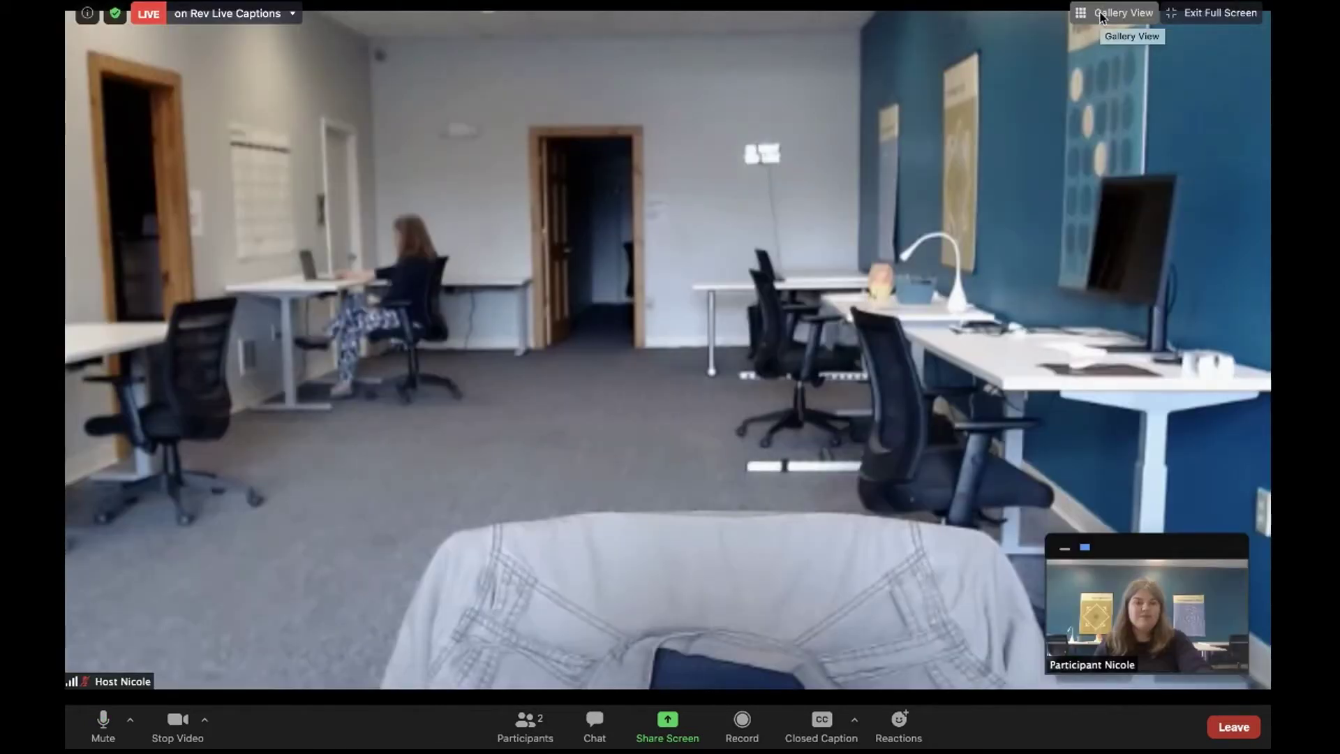
{"action": "left_click", "coordinate": [1102, 15]}
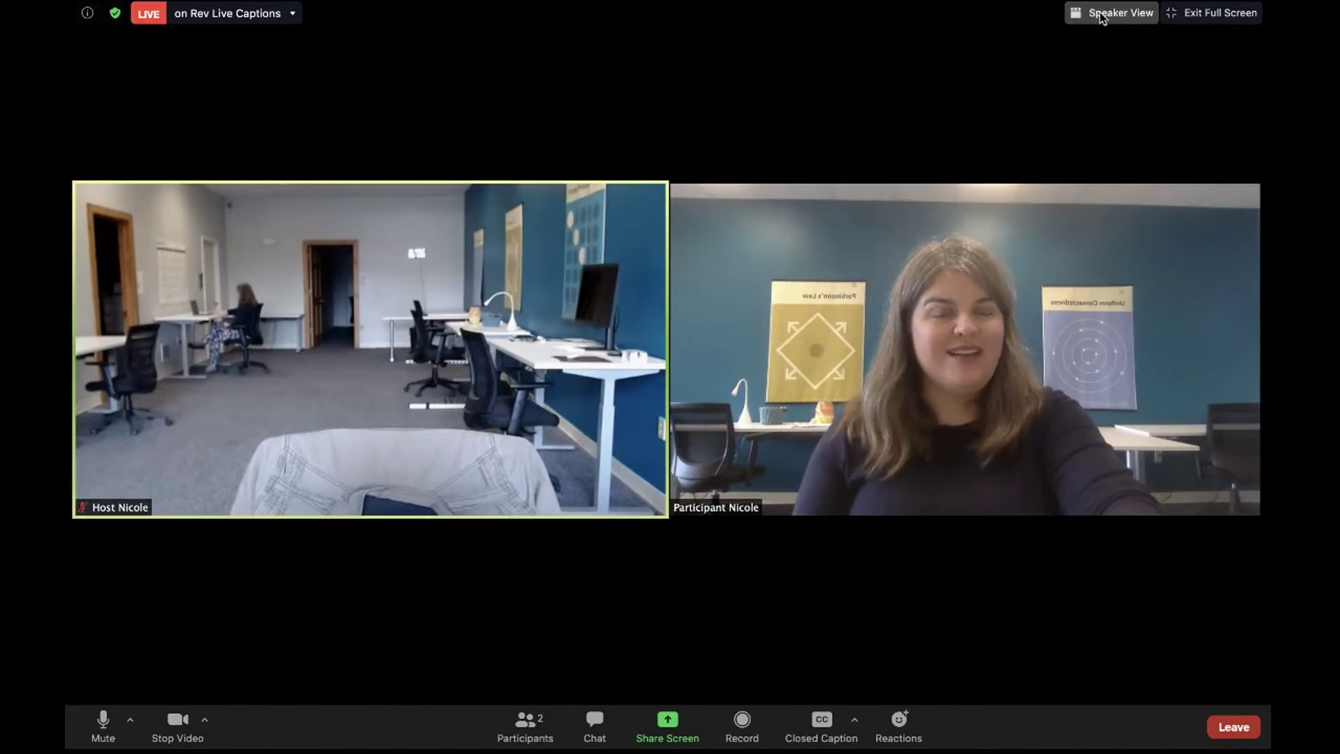
{"action": "left_click", "coordinate": [1101, 16]}
{"action": "left_click", "coordinate": [1102, 16]}
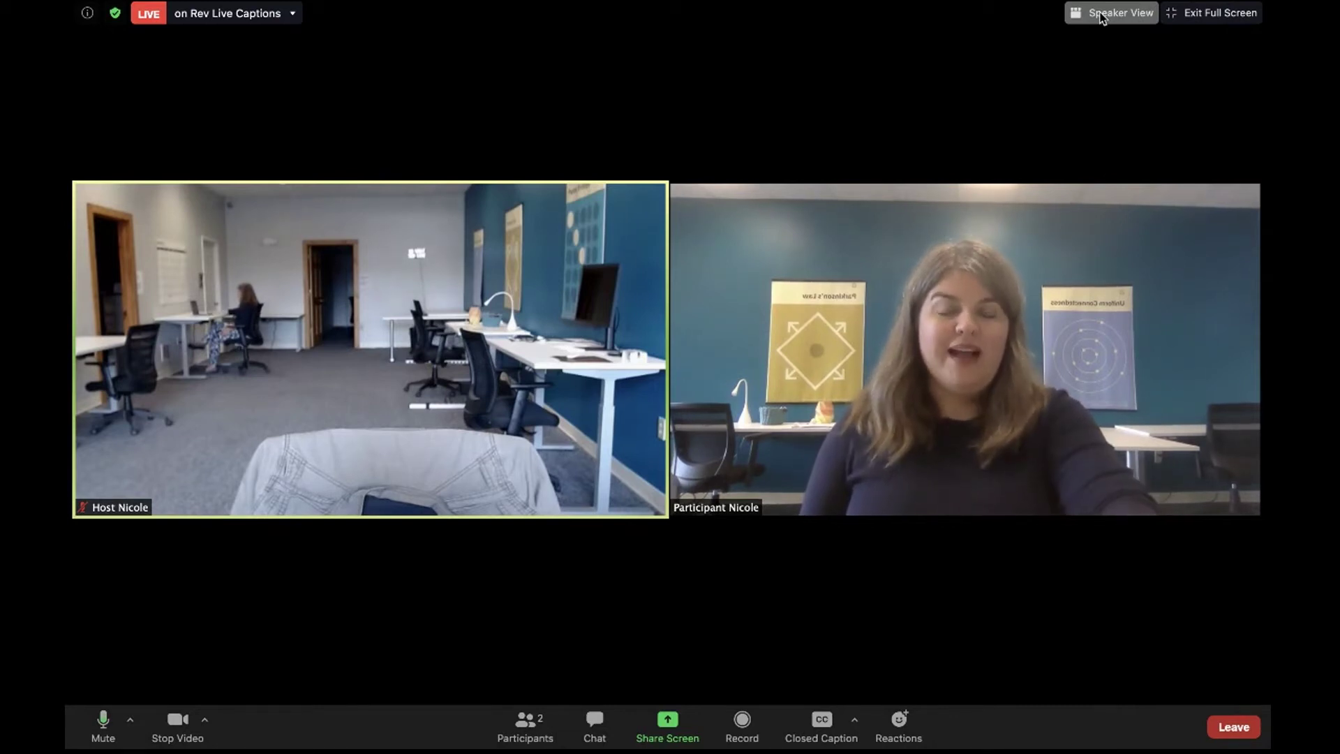
Step: Open the participants list and move its window clear of the host's video
{"action": "mouse_move", "coordinate": [881, 333]}
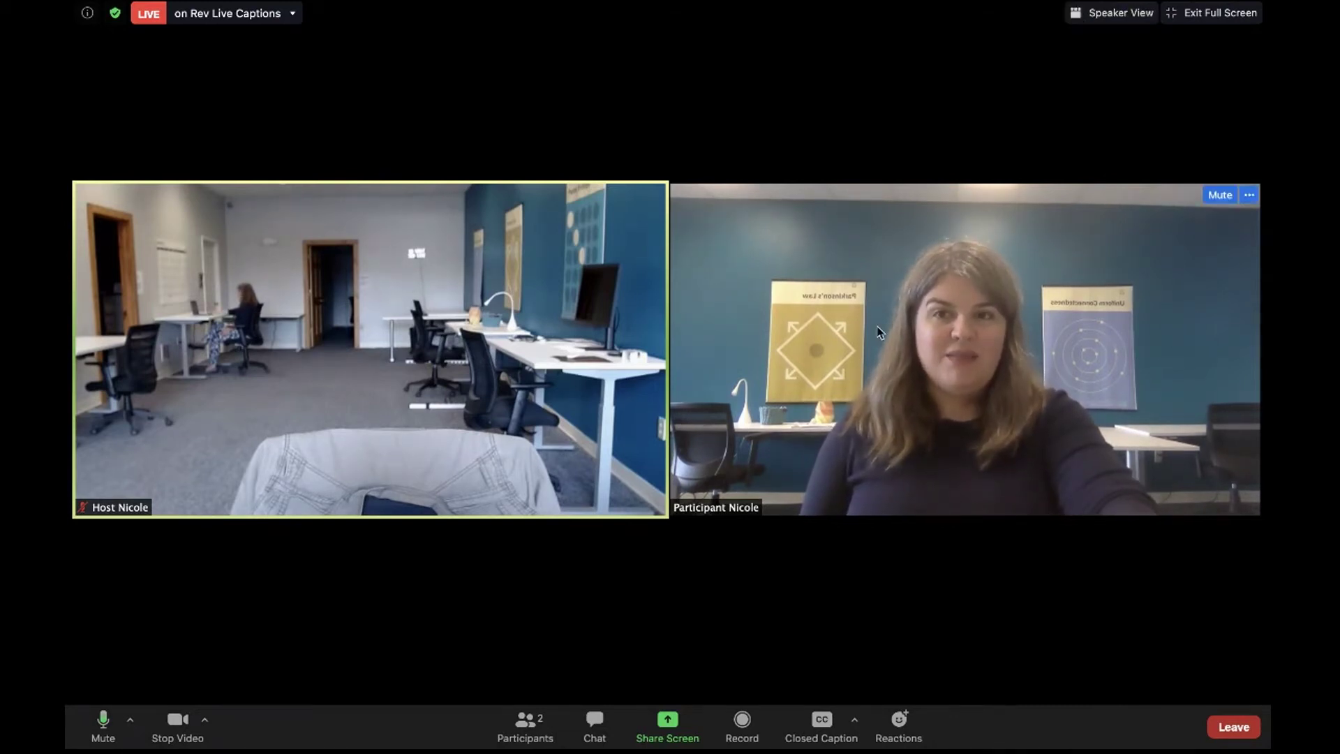
{"action": "left_click", "coordinate": [529, 726]}
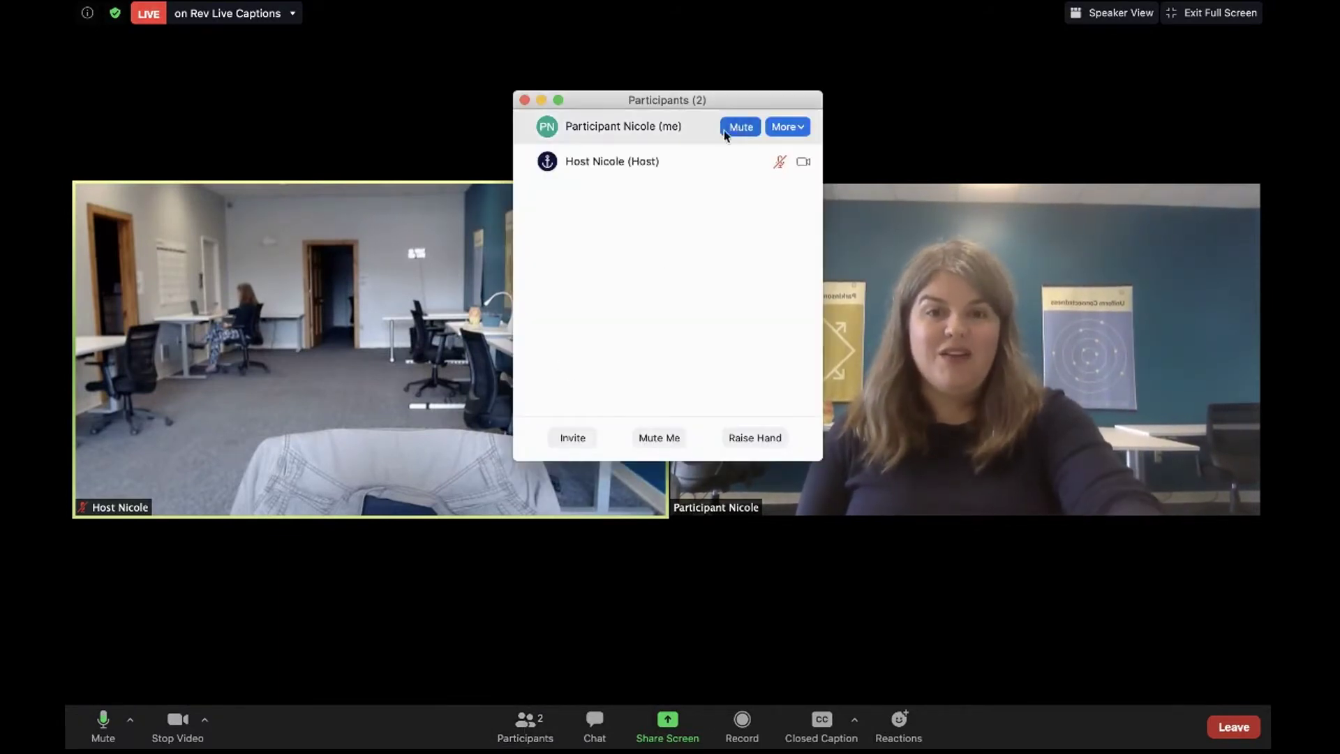
{"action": "left_click_drag", "start_coordinate": [707, 101], "coordinate": [1158, 45]}
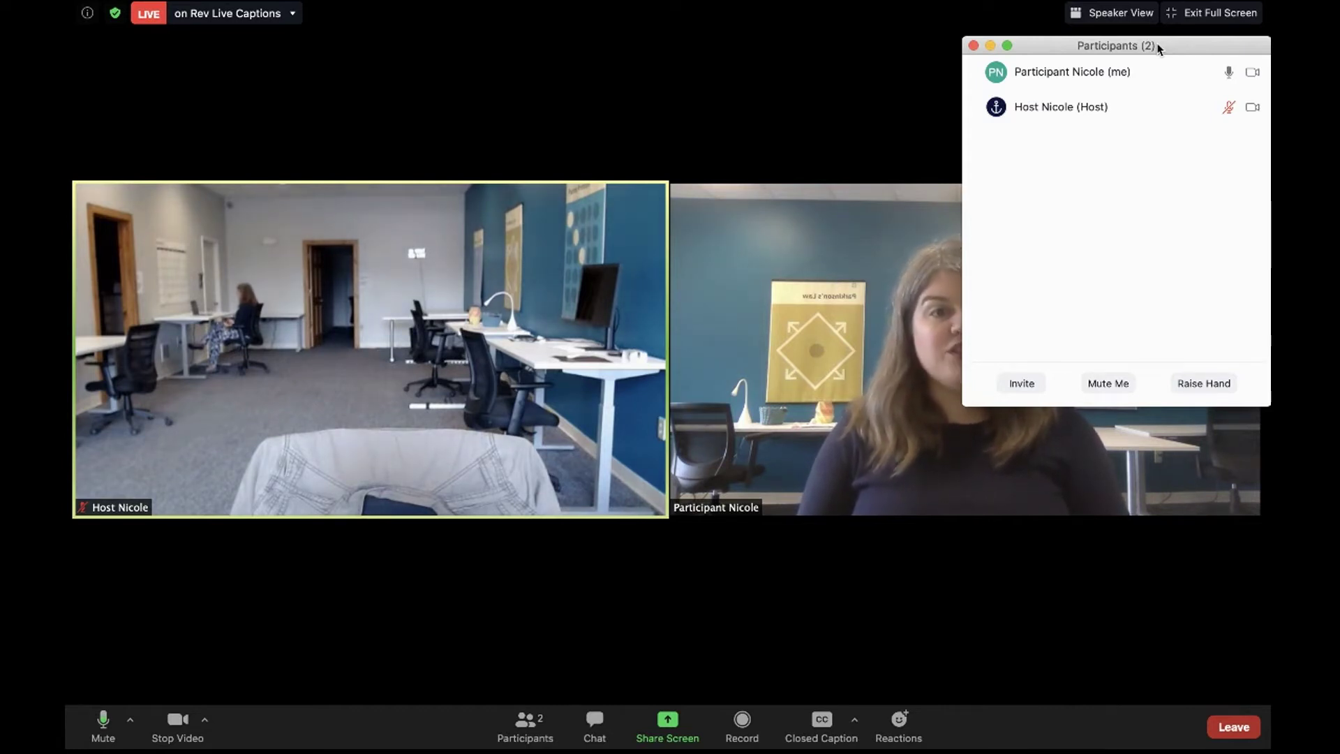
Step: Raise and lower the participant's hand, and minimize the participants list
{"action": "left_click", "coordinate": [1203, 384]}
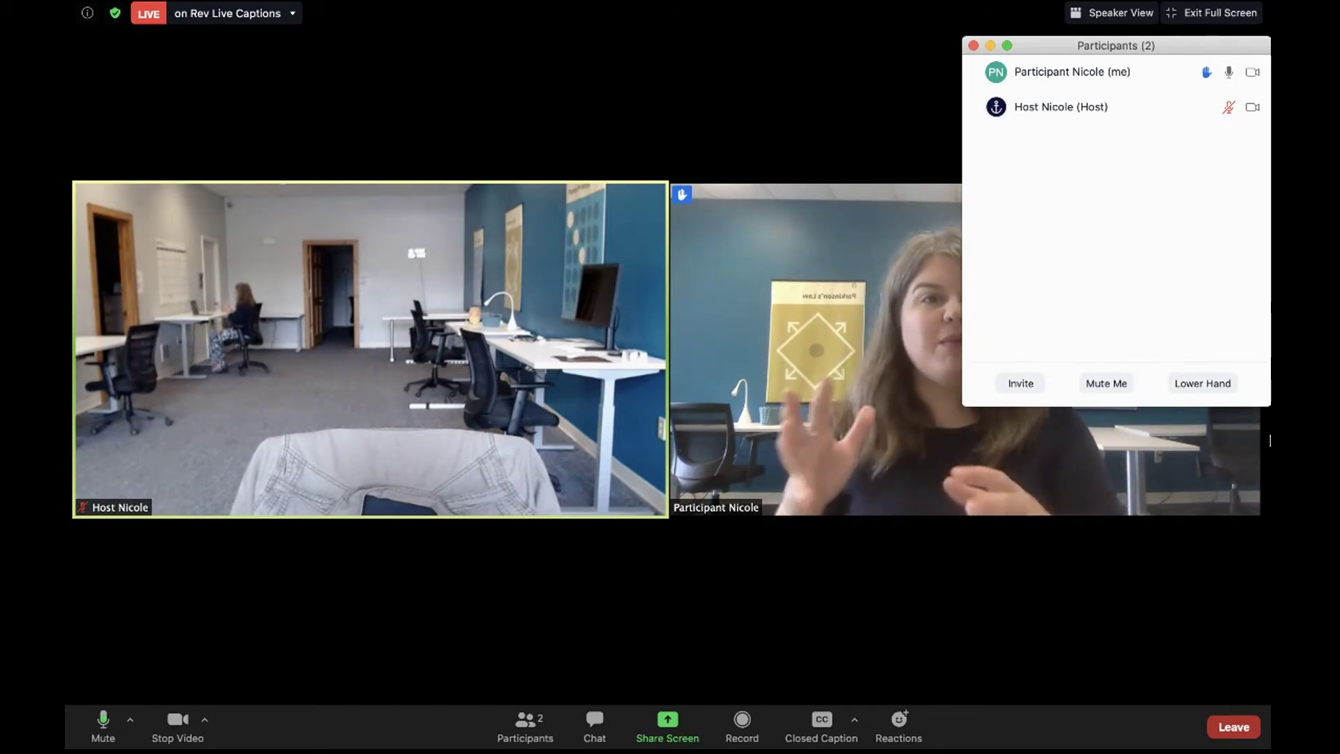
{"action": "left_click", "coordinate": [1223, 385]}
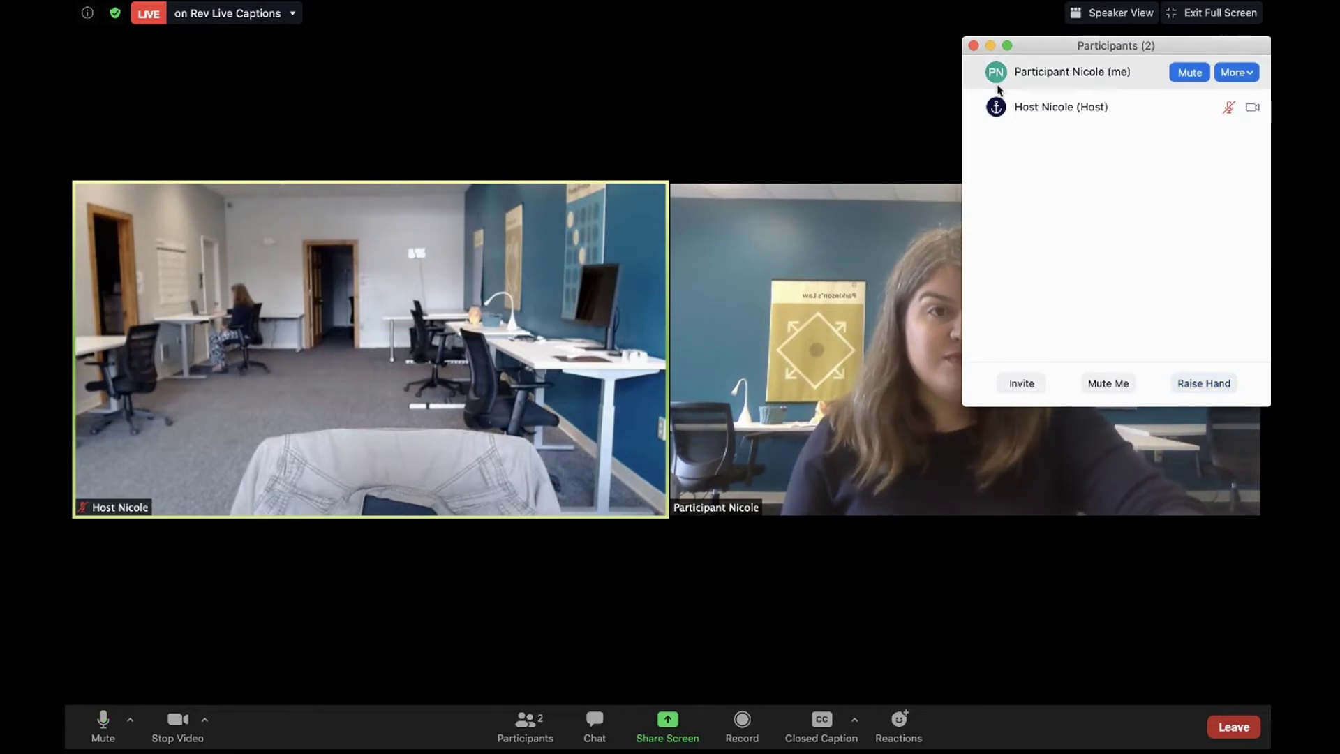
{"action": "left_click", "coordinate": [990, 45]}
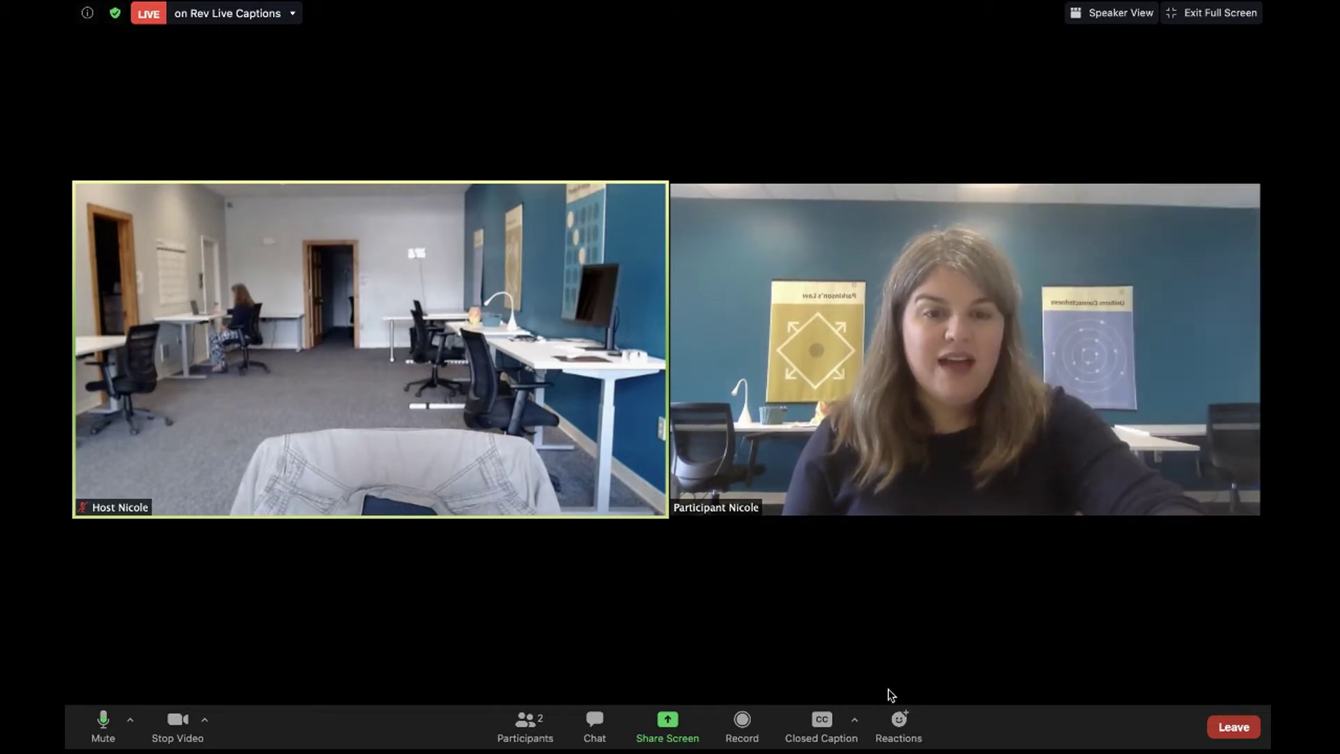
Step: Send a thumbs-up reaction followed by a clapping-hands reaction
{"action": "left_click", "coordinate": [907, 726]}
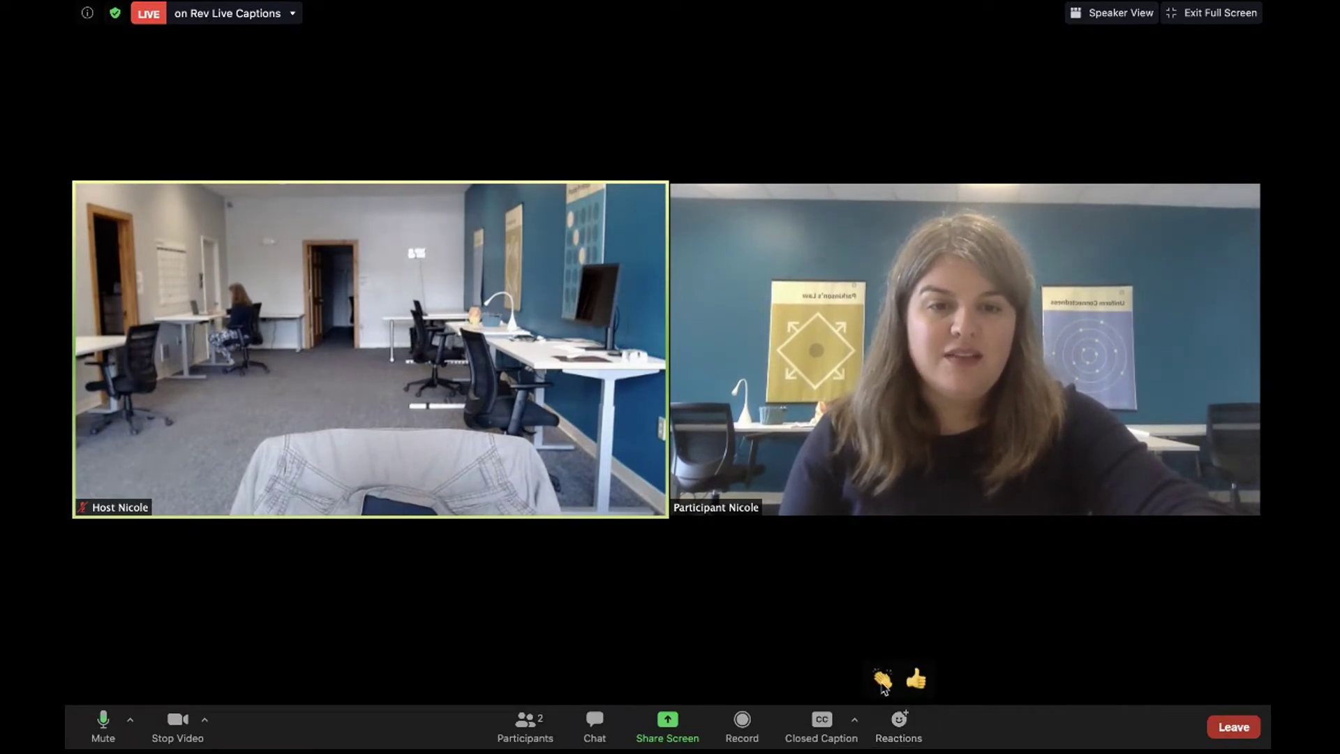
{"action": "left_click", "coordinate": [916, 679]}
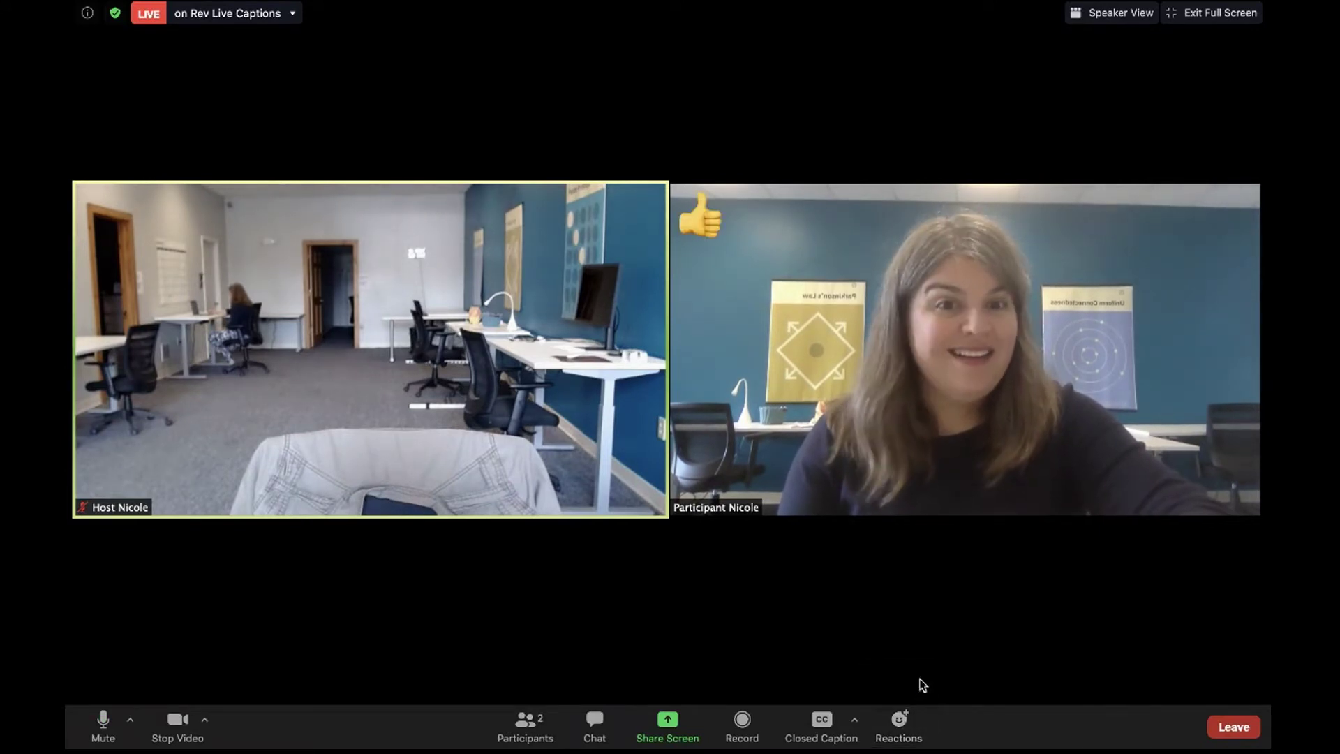
{"action": "left_click", "coordinate": [893, 719]}
{"action": "left_click", "coordinate": [883, 678]}
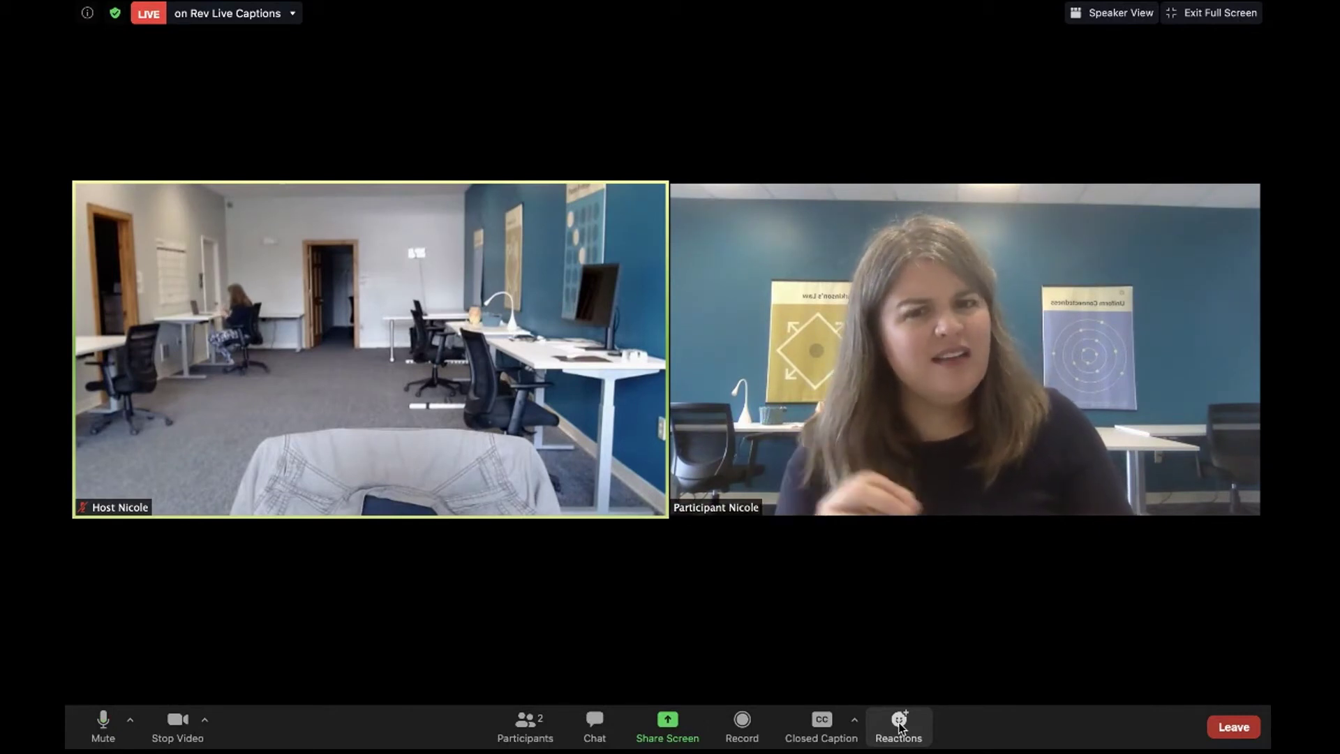
Step: Open the audio settings and look through the available speaker devices without changing the selection
{"action": "mouse_move", "coordinate": [187, 749]}
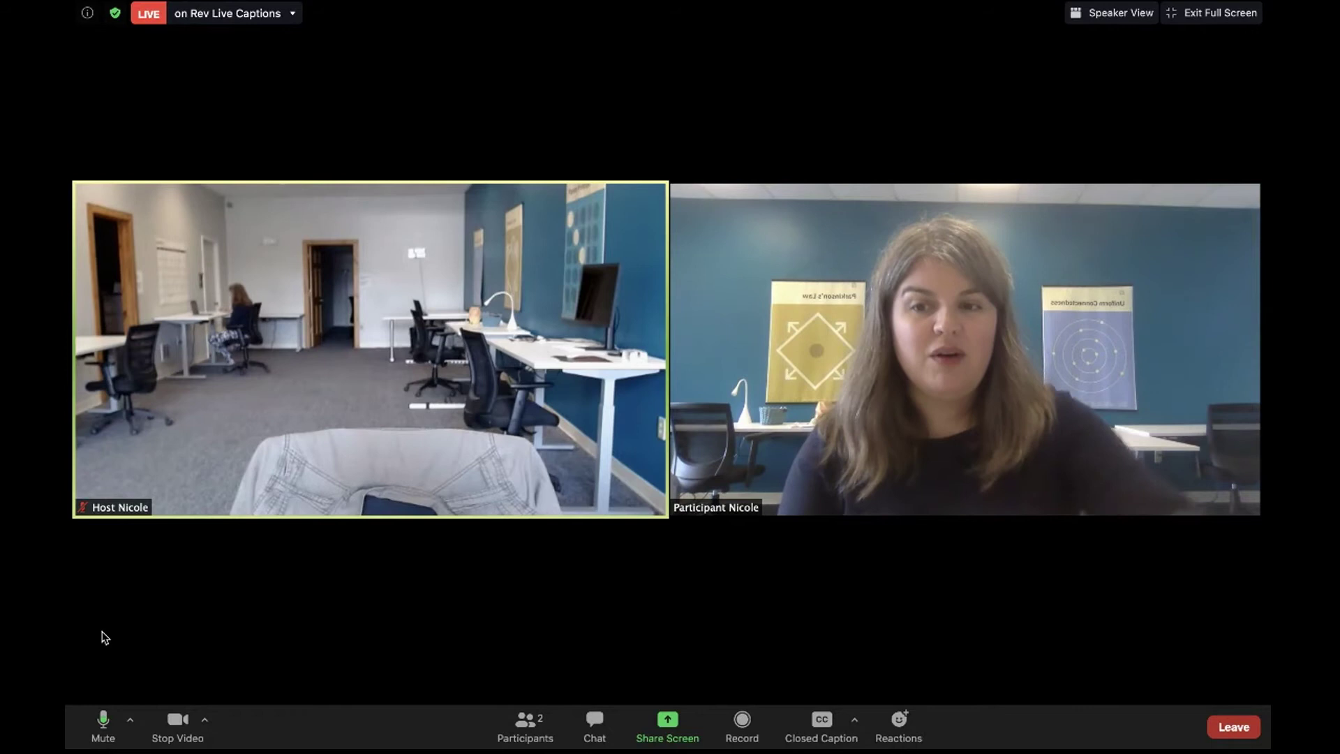
{"action": "left_click", "coordinate": [132, 723]}
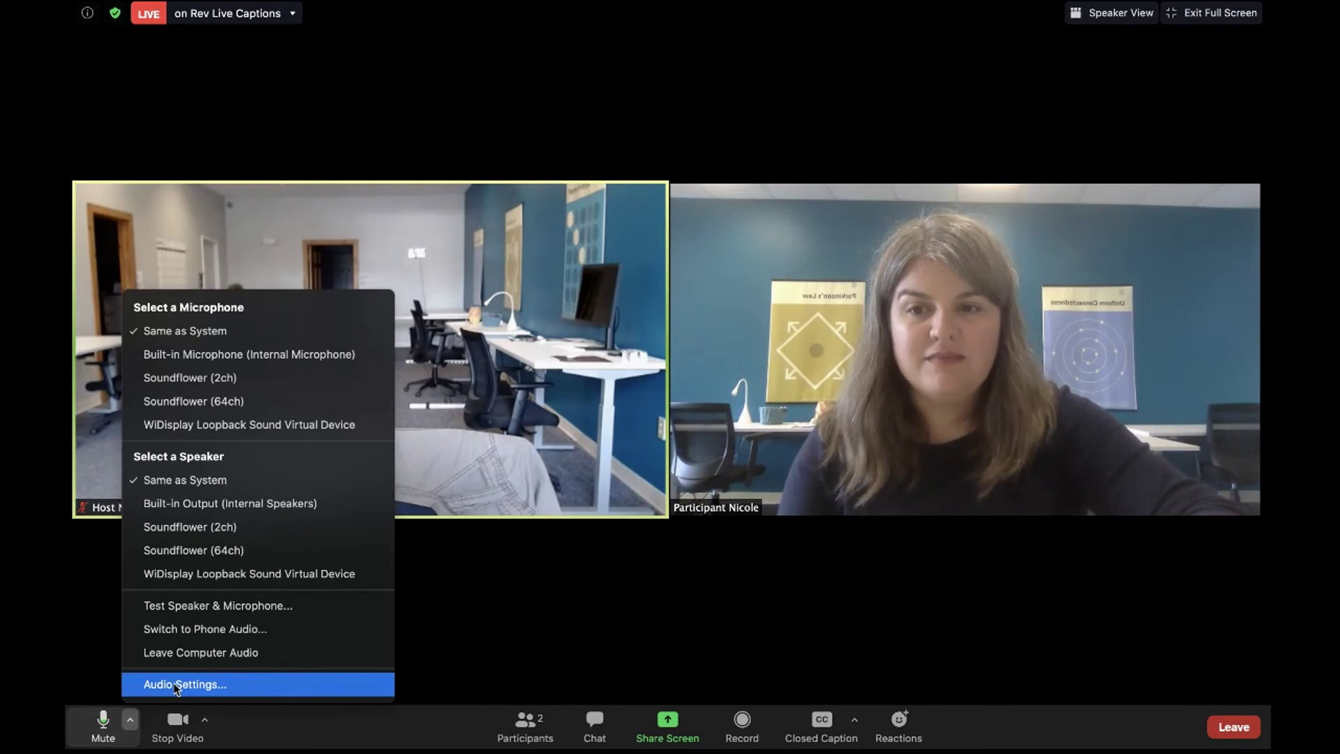
{"action": "left_click", "coordinate": [177, 685]}
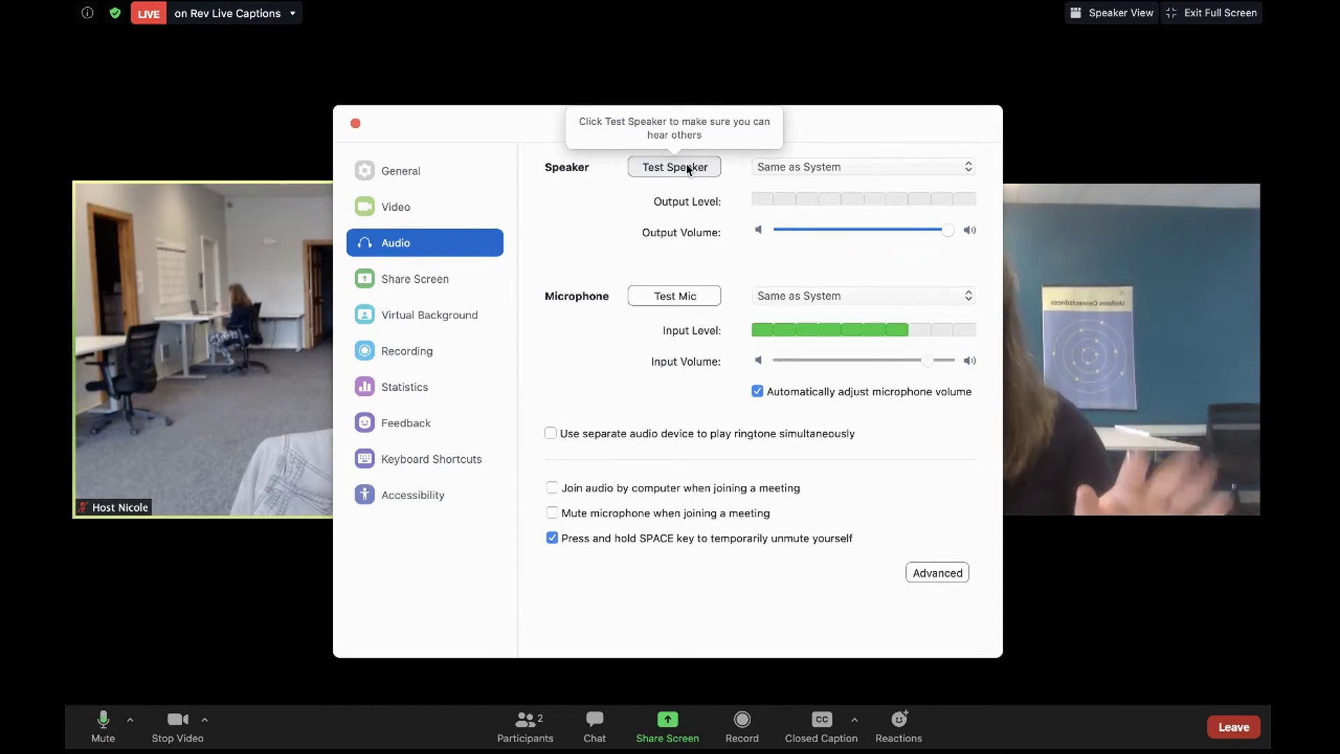
{"action": "left_click", "coordinate": [828, 163]}
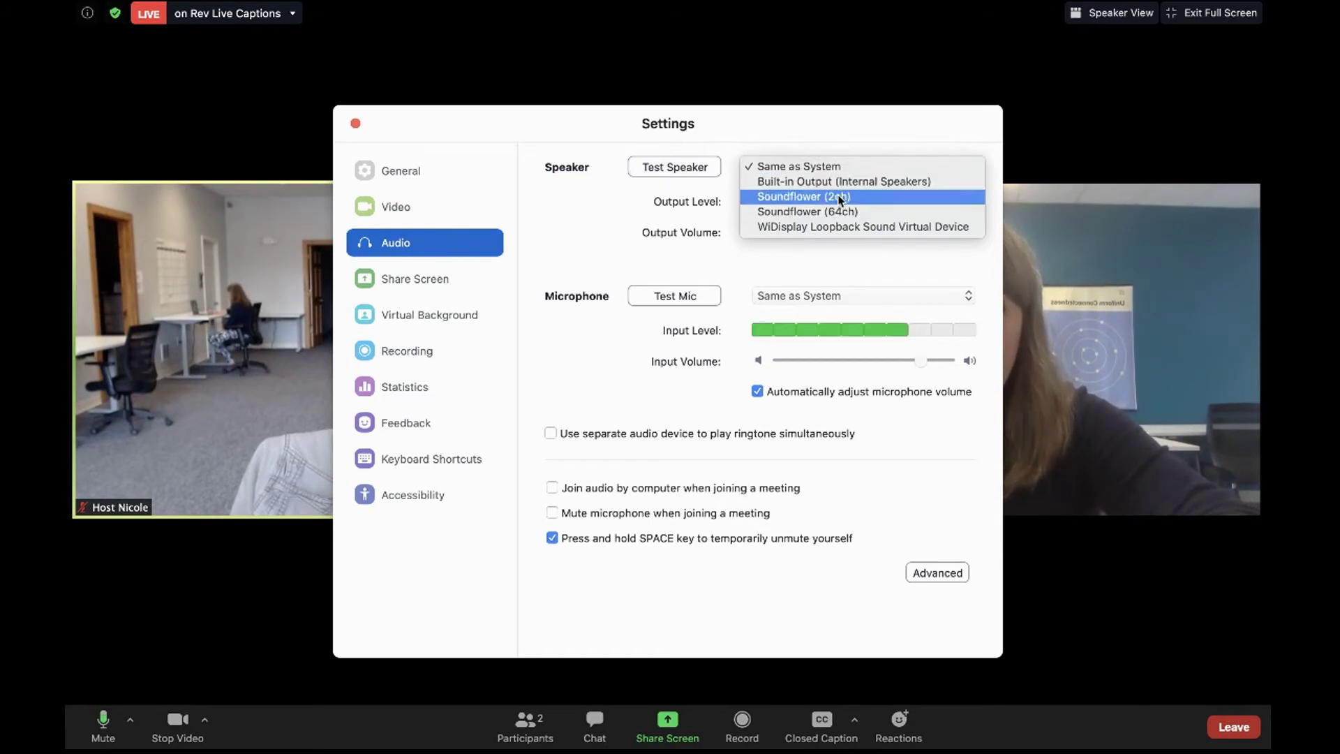
{"action": "left_click", "coordinate": [698, 165]}
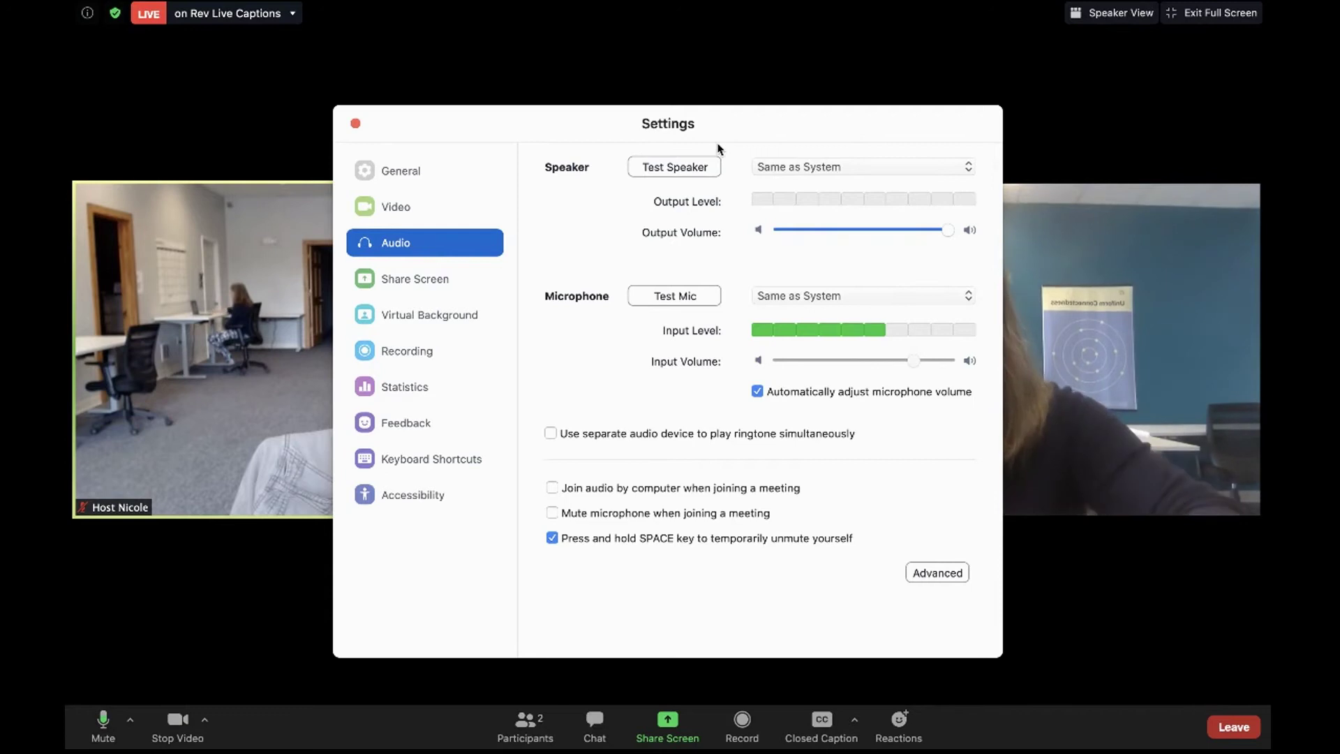
Step: Look through the available microphone devices, keep Same as System, and close the settings
{"action": "left_click", "coordinate": [845, 295]}
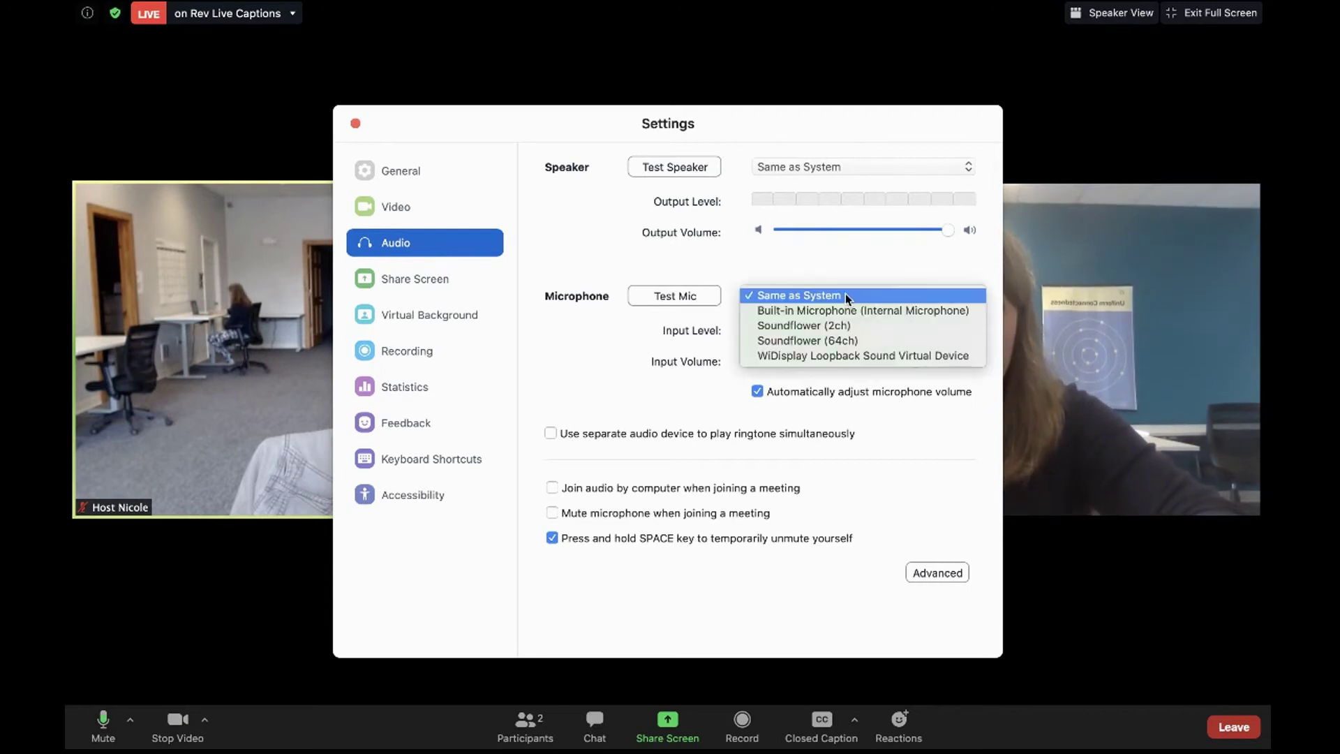
{"action": "left_click", "coordinate": [846, 296]}
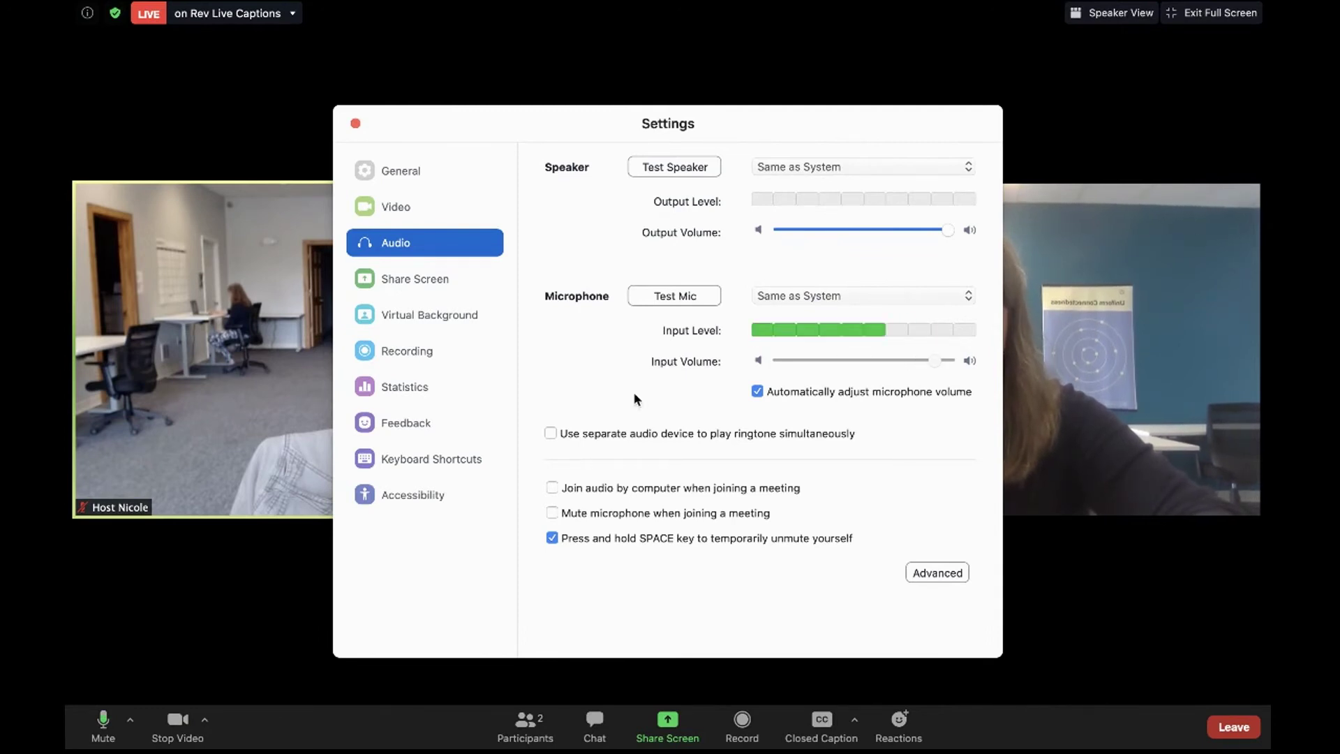
{"action": "left_click", "coordinate": [356, 123]}
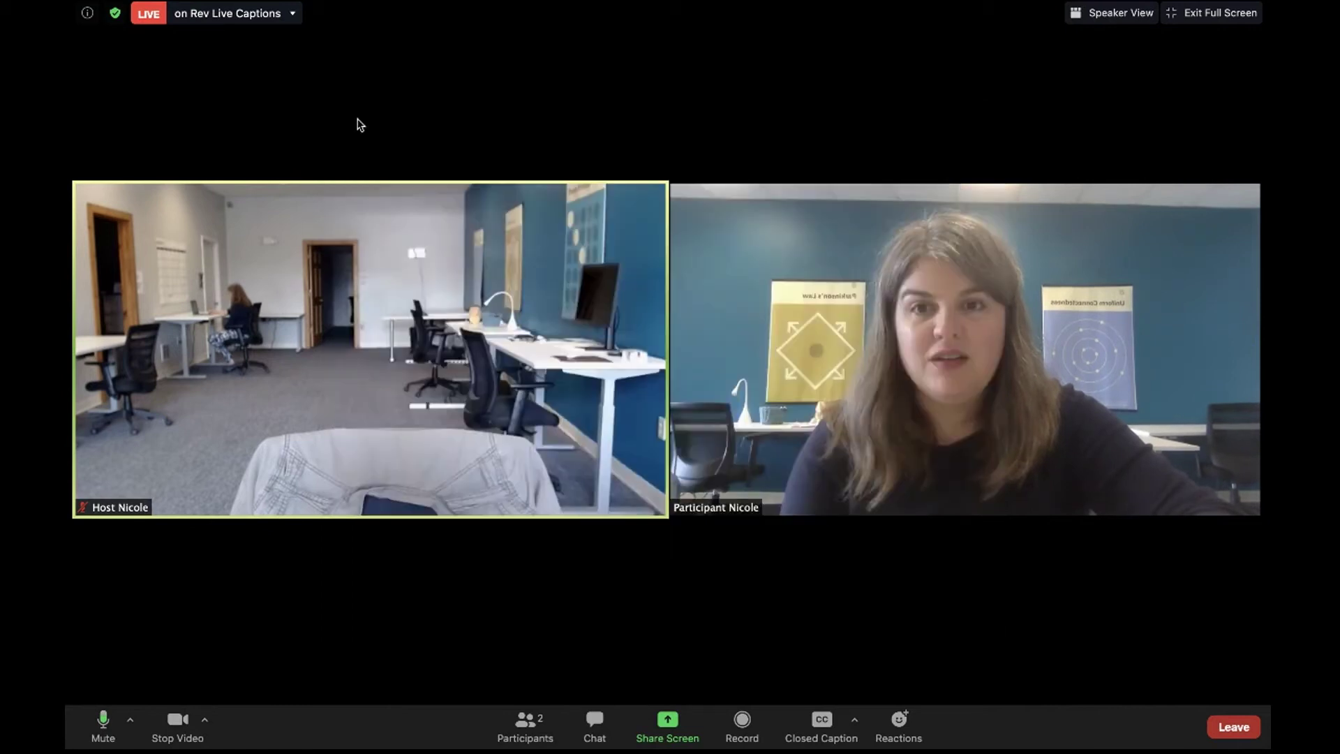
Step: Open the video settings, look through the available cameras without changing the selection, and turn off Mirror my video
{"action": "left_click", "coordinate": [206, 720]}
{"action": "left_click", "coordinate": [222, 687]}
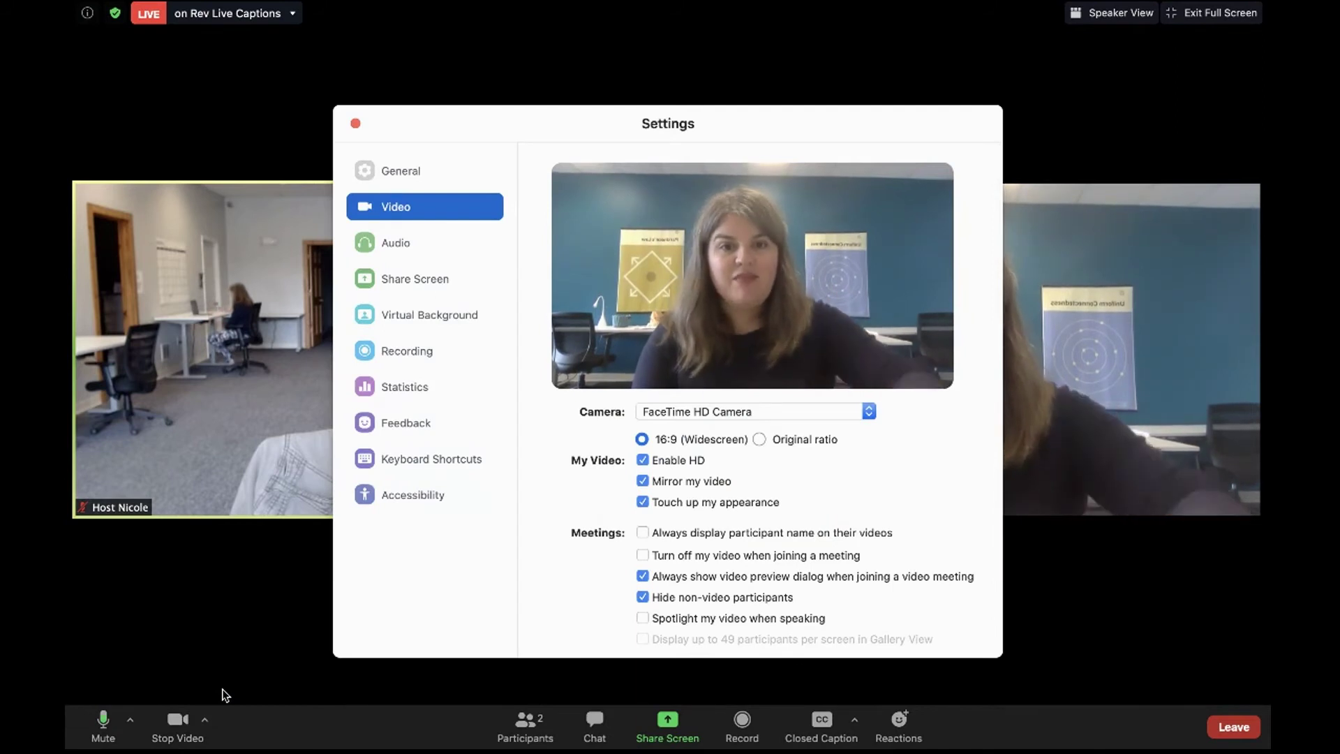
{"action": "left_click", "coordinate": [869, 413]}
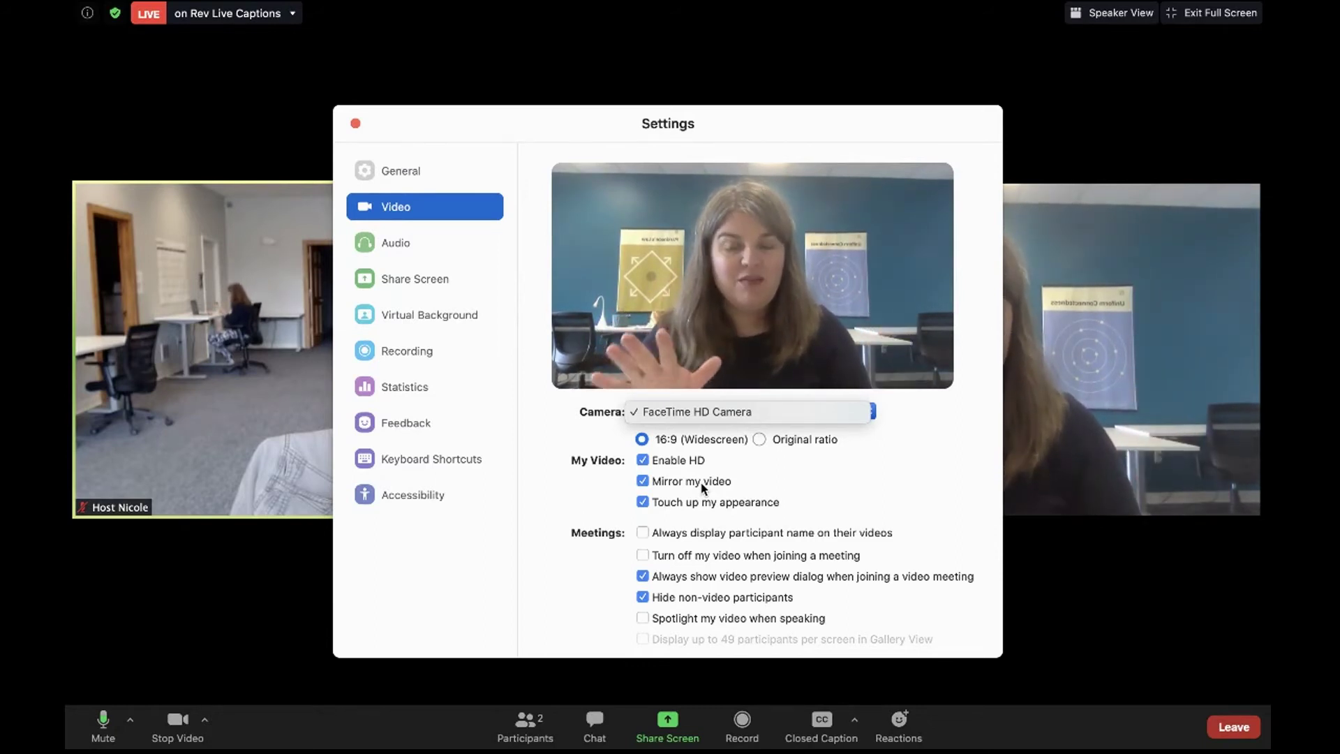
{"action": "left_click", "coordinate": [643, 487]}
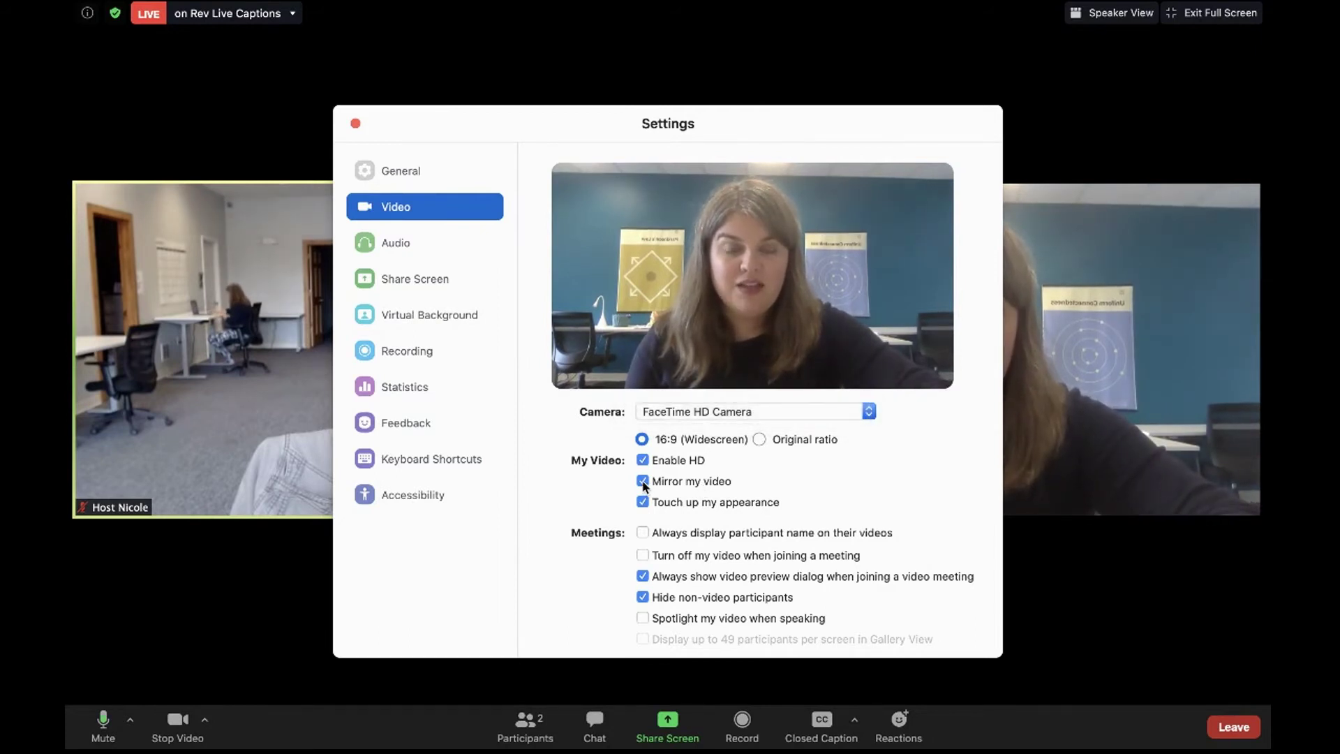
{"action": "left_click", "coordinate": [643, 483]}
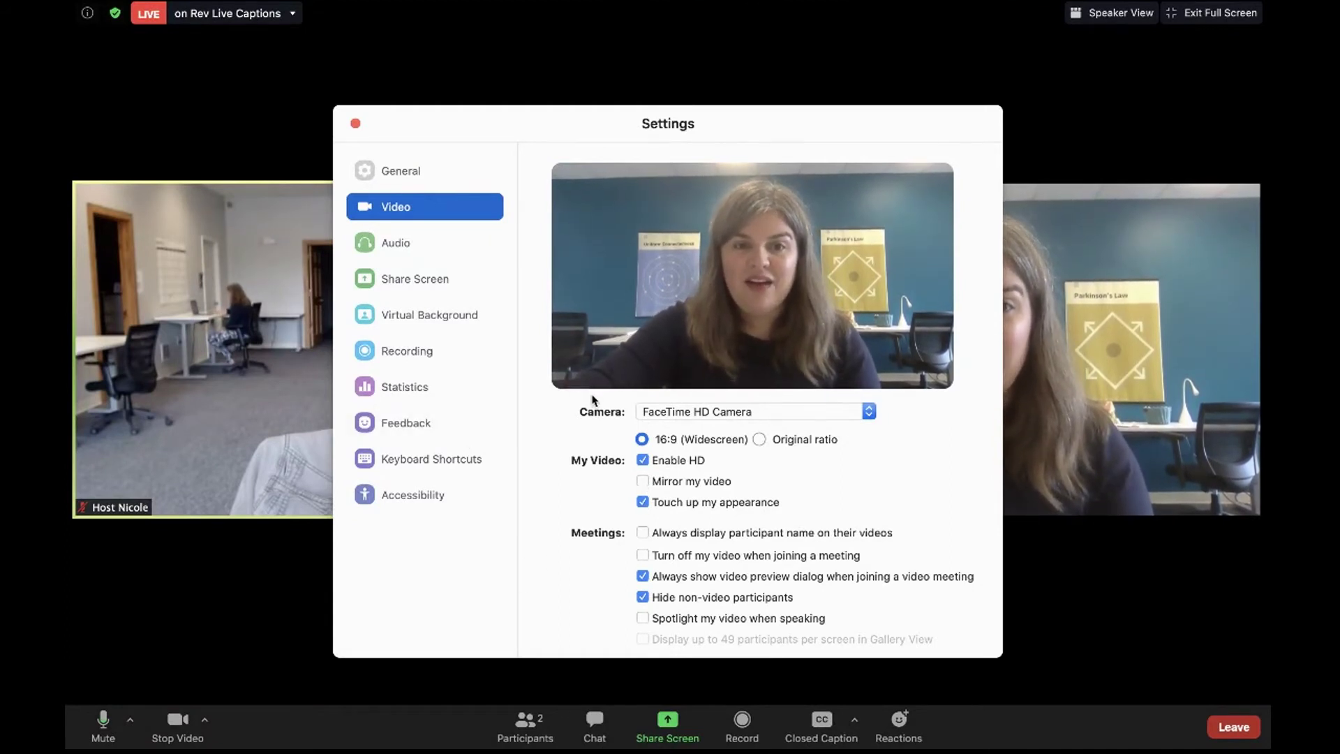
{"action": "scroll", "coordinate": [628, 510], "scroll_direction": "down", "scroll_amount": 1}
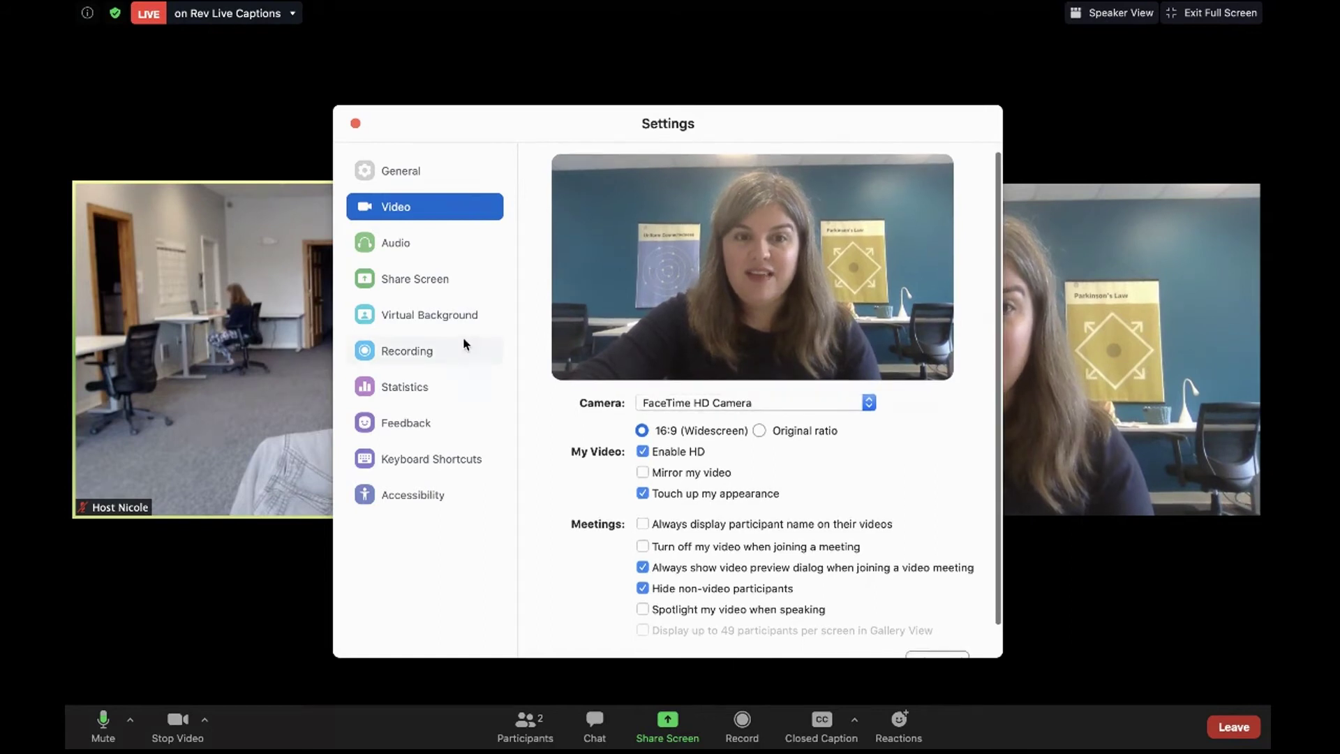
Step: Try the Golden Gate Bridge virtual background, set the background back to None, and close the settings
{"action": "left_click", "coordinate": [442, 317]}
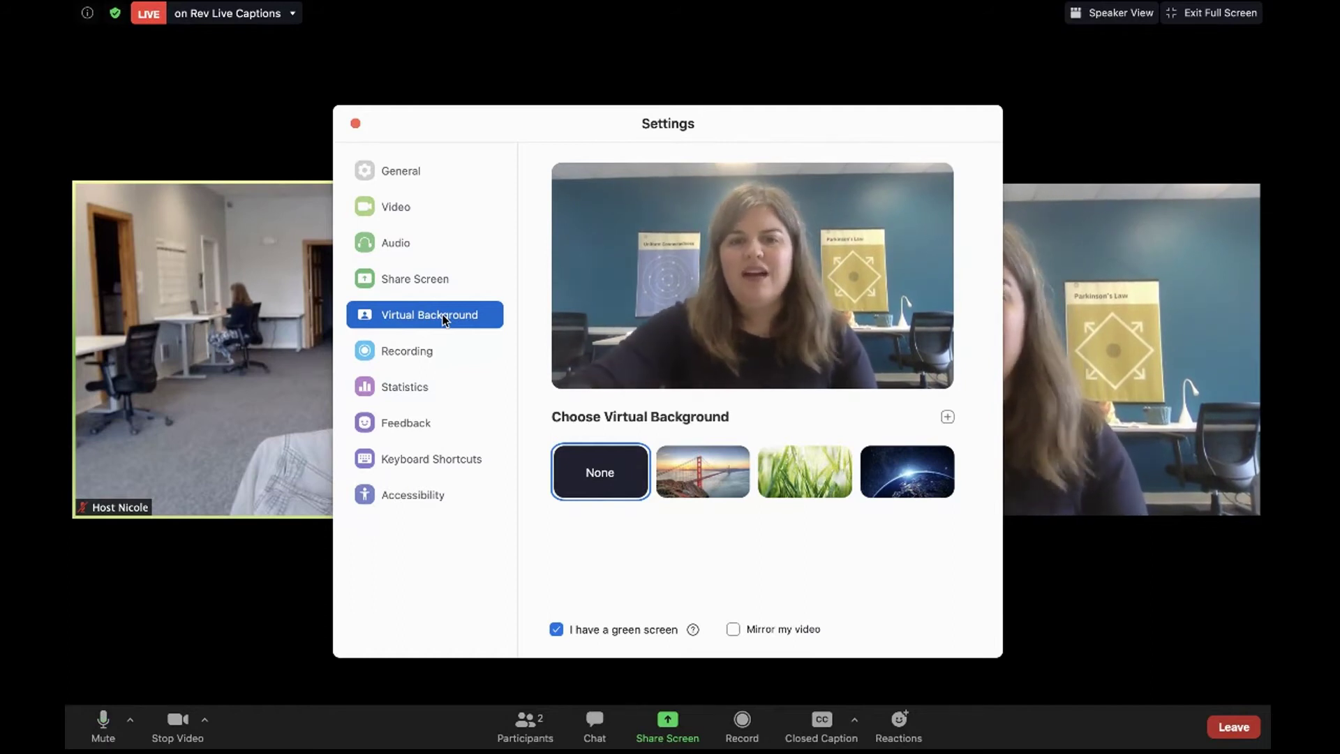
{"action": "left_click", "coordinate": [703, 481]}
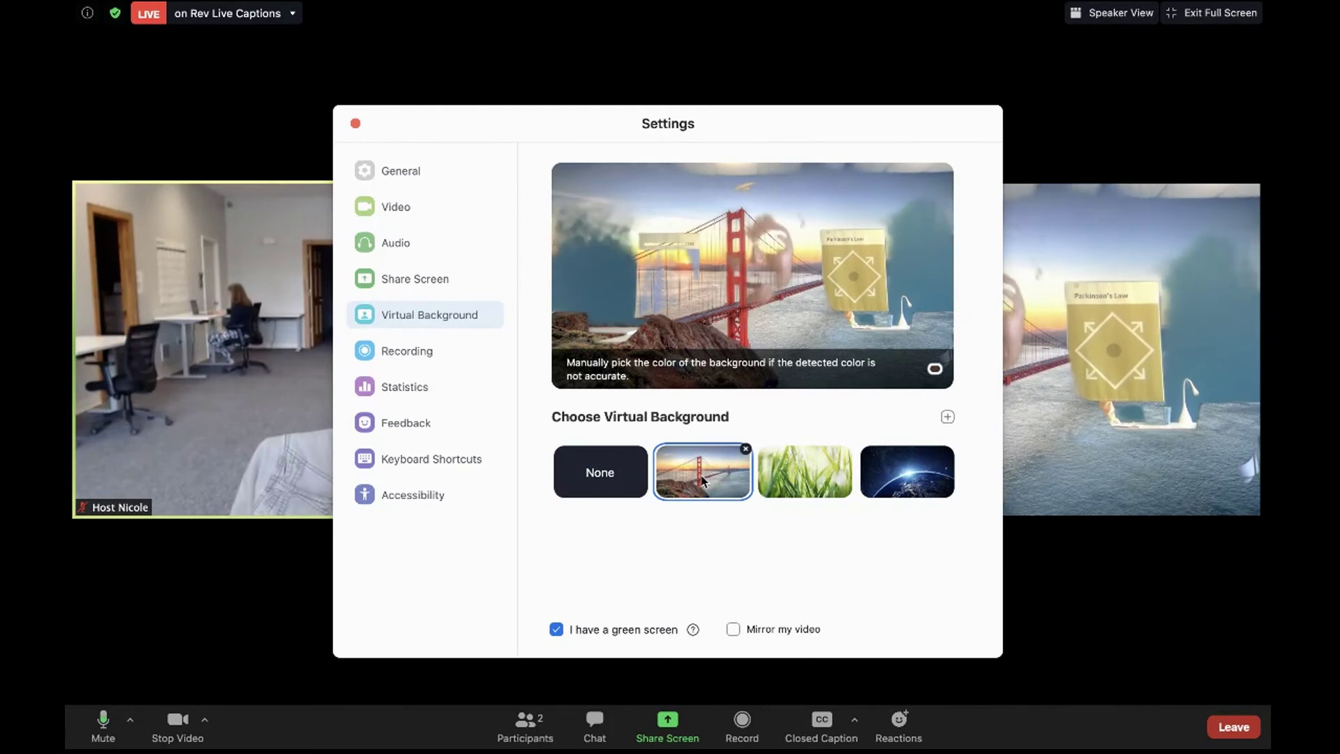
{"action": "left_click", "coordinate": [618, 481]}
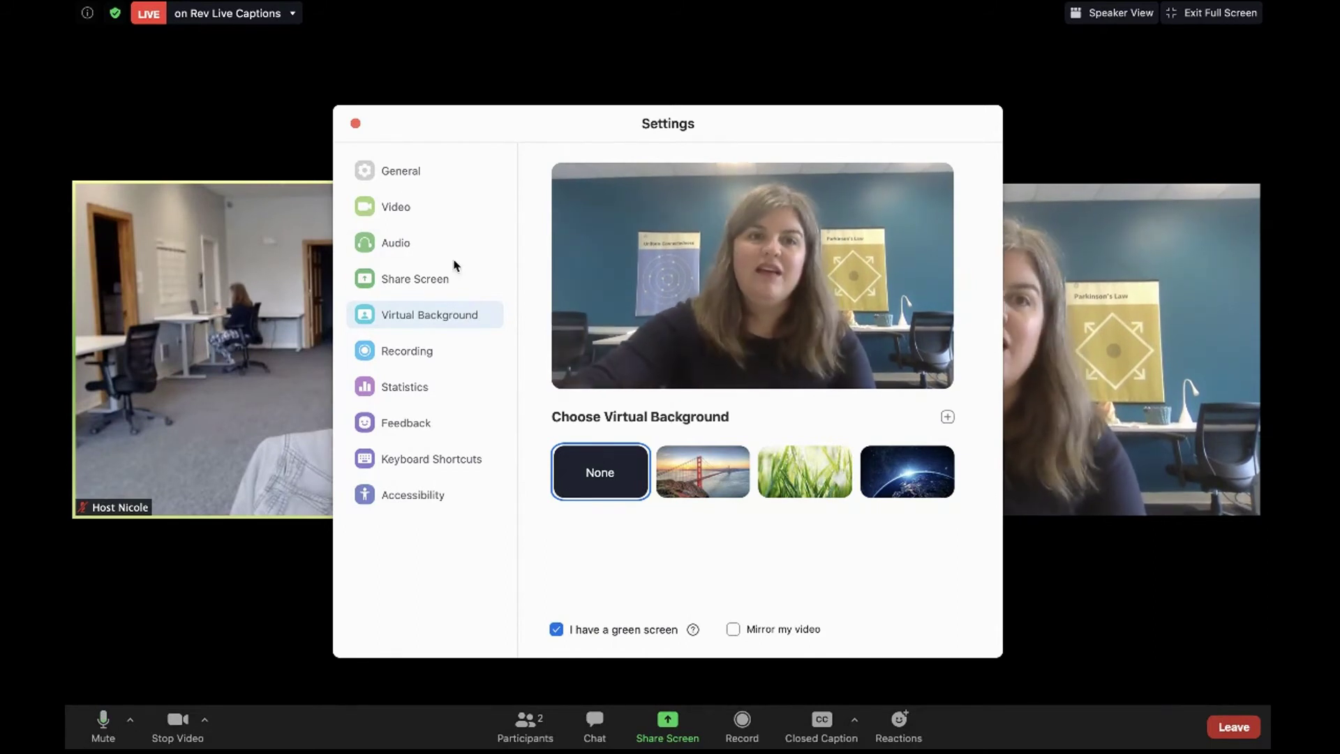
{"action": "left_click", "coordinate": [355, 124]}
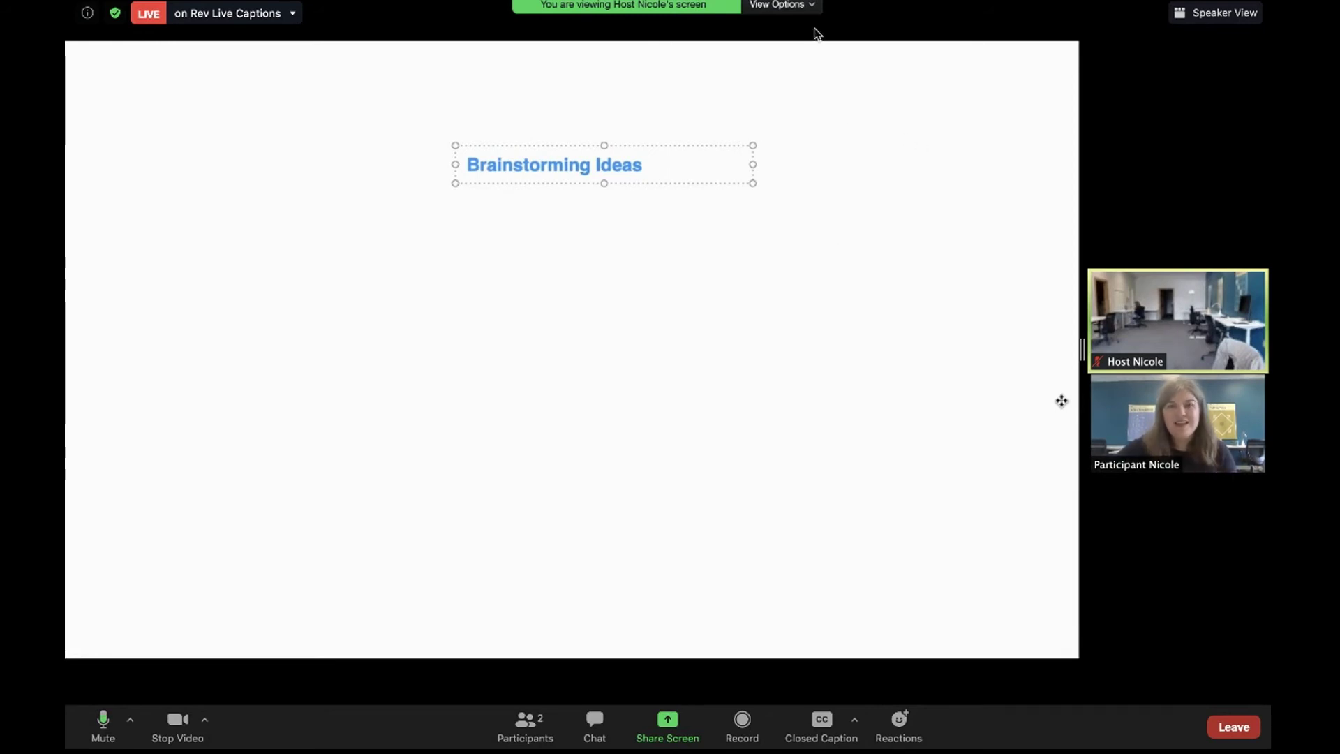
Step: Start annotating the host's shared whiteboard and set the Text tool's colour to red
{"action": "left_click", "coordinate": [812, 7]}
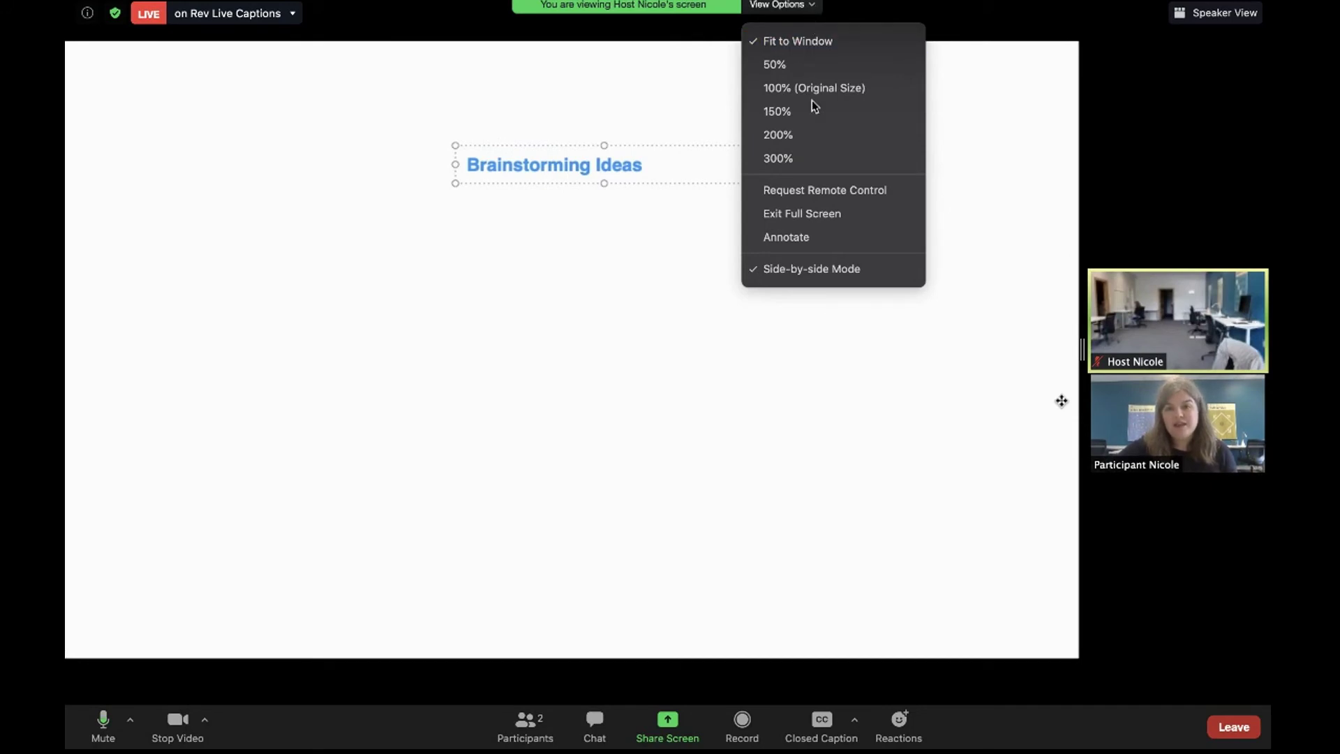
{"action": "left_click", "coordinate": [801, 241]}
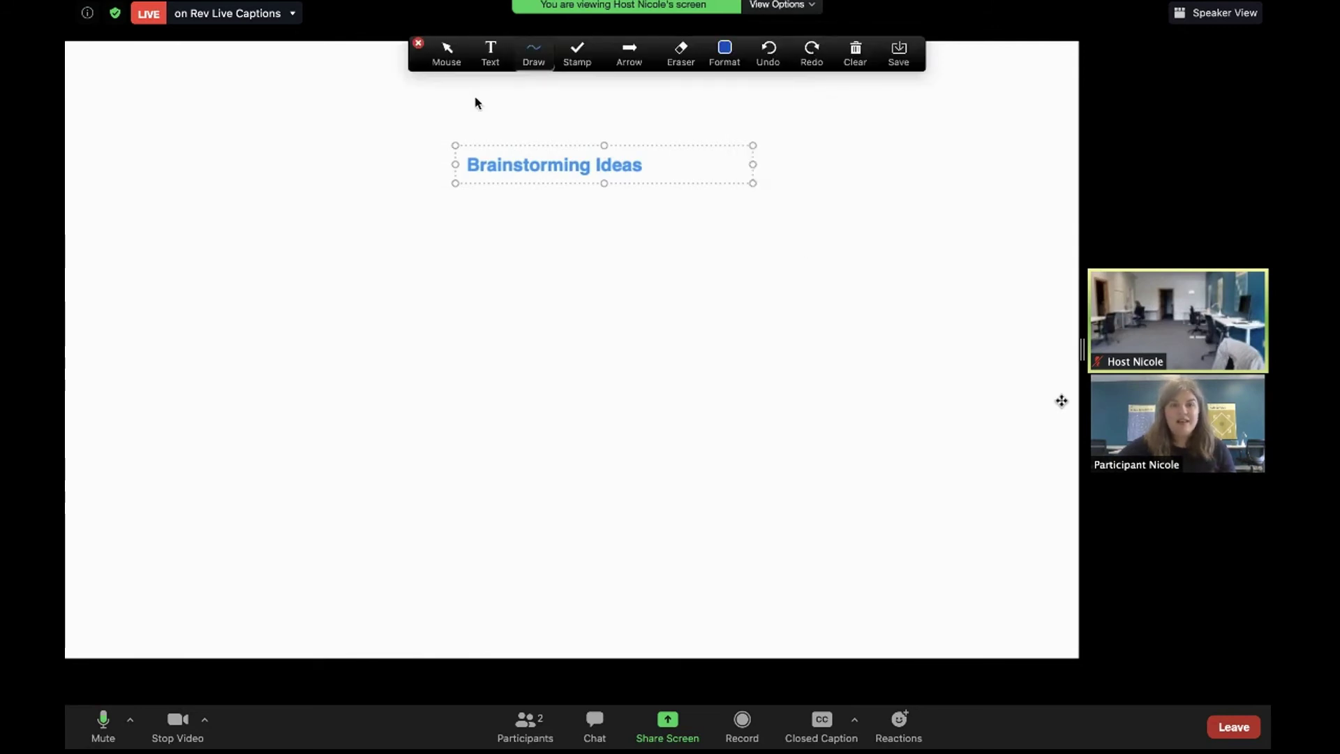
{"action": "left_click", "coordinate": [491, 55]}
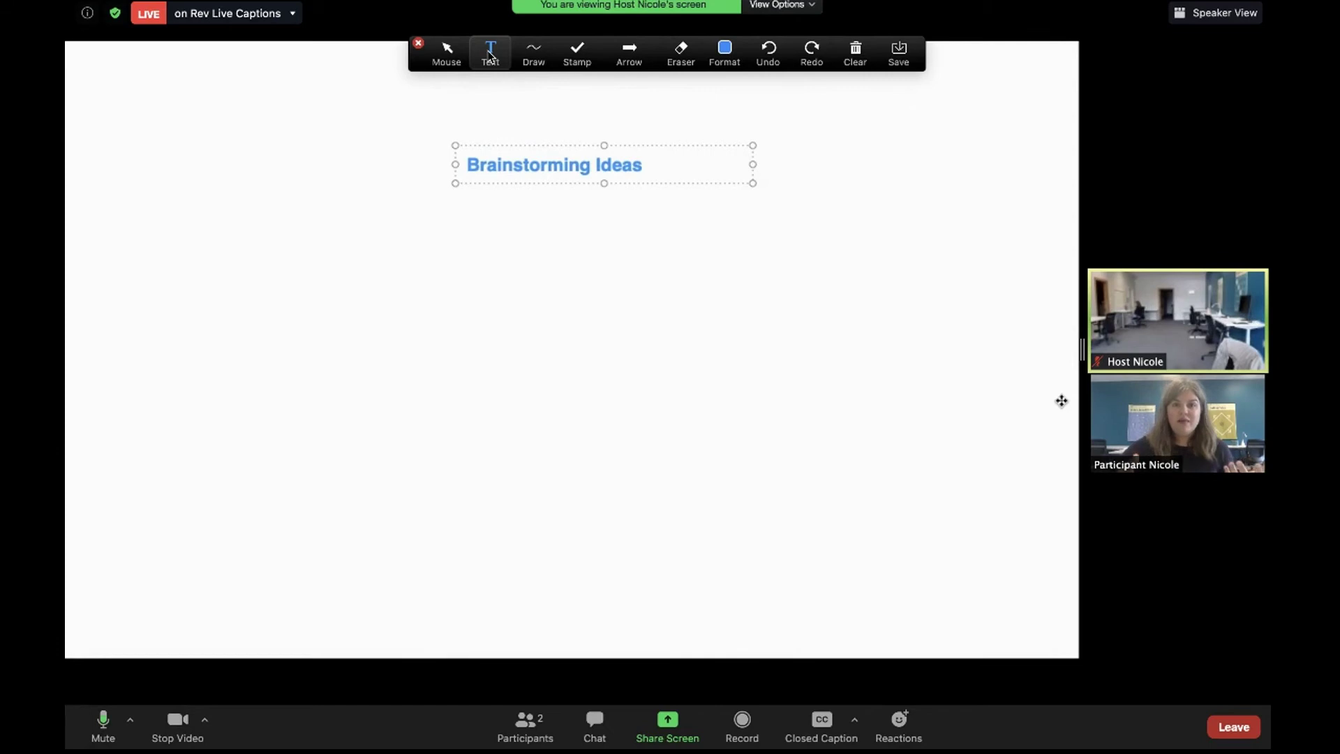
{"action": "left_click", "coordinate": [724, 52]}
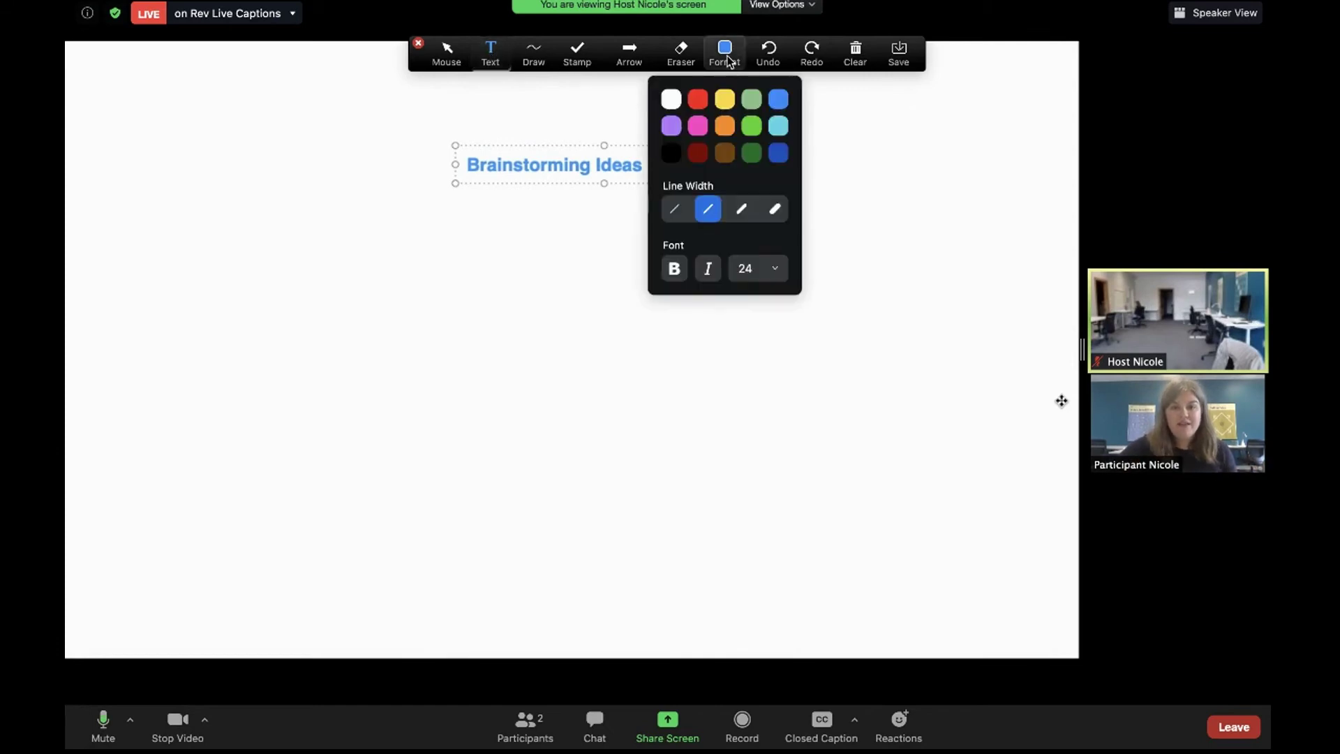
{"action": "left_click", "coordinate": [703, 112]}
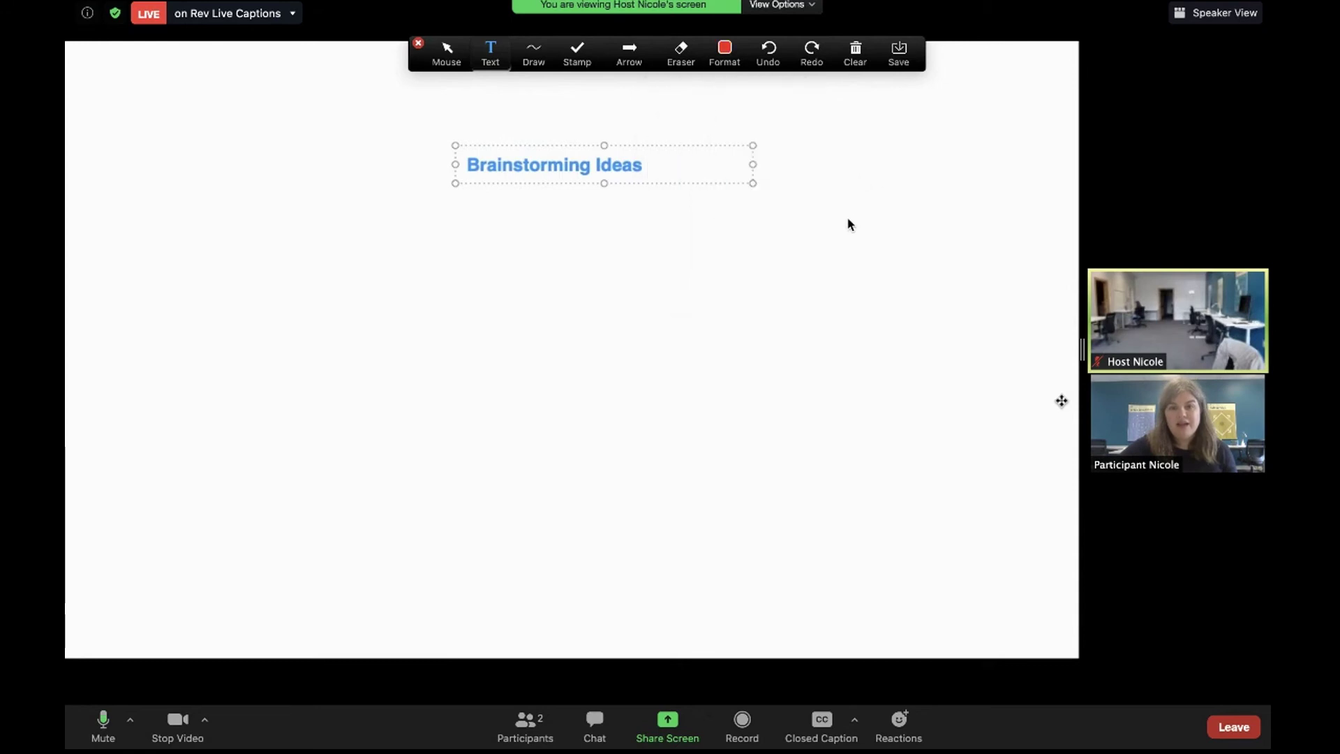
Step: Add the text "Give everyone $1 million dollars" below and to the right of the Brainstorming Ideas heading
{"action": "left_click", "coordinate": [769, 227]}
{"action": "type", "text": "Give everyone"}
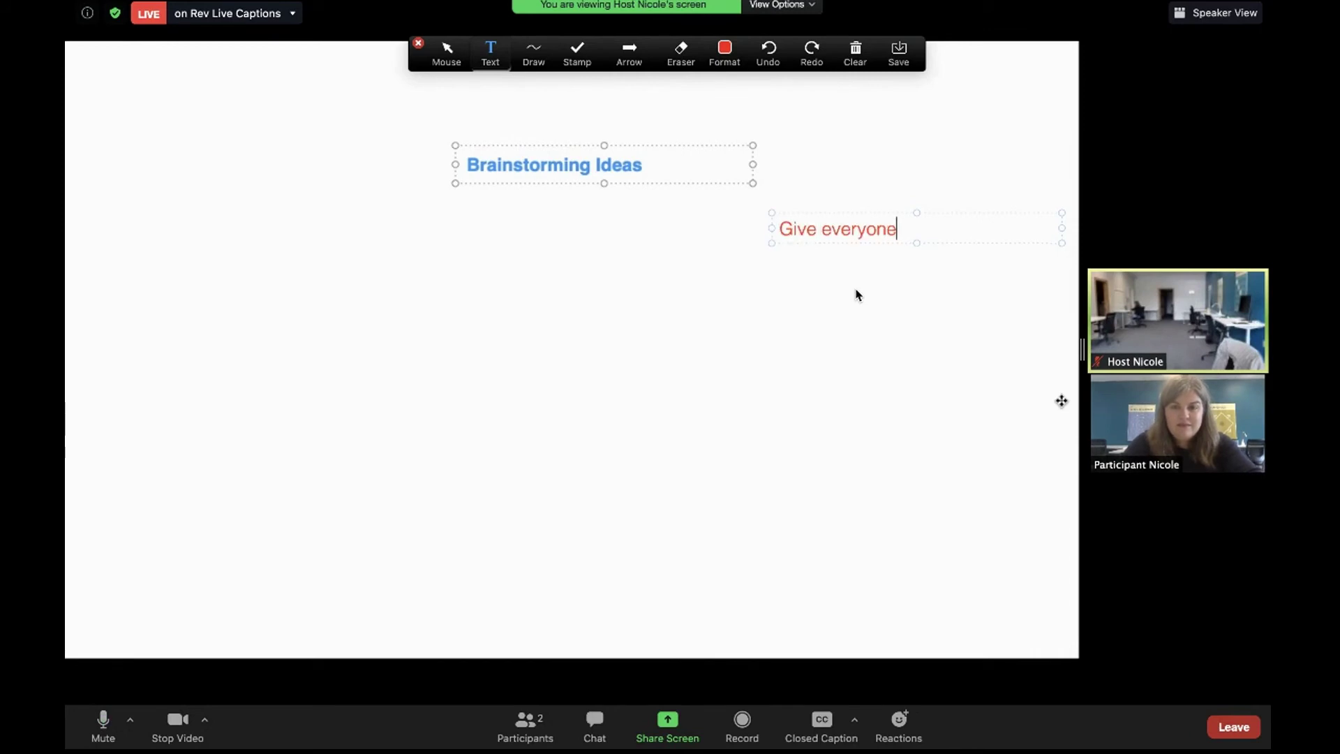
{"action": "type", "text": " $1 million dollars"}
{"action": "left_click", "coordinate": [803, 389]}
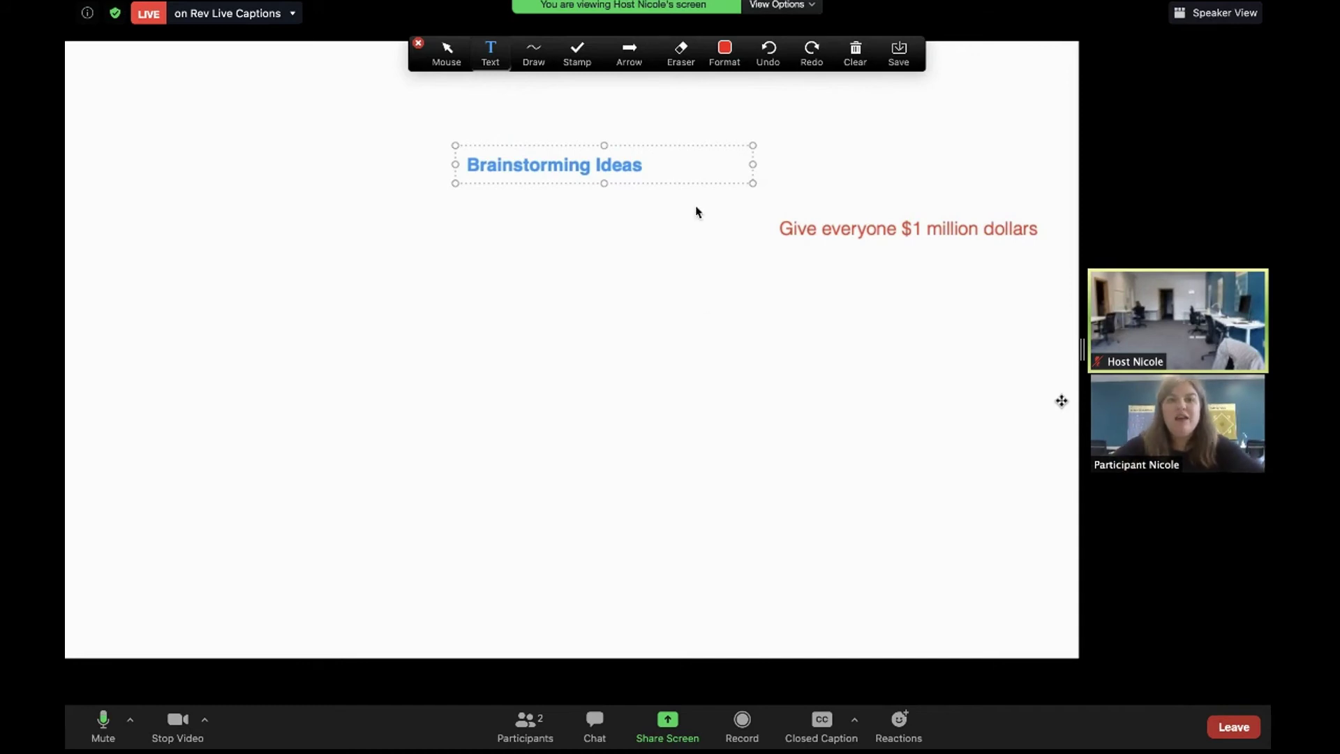
Step: Stamp a star just above the start of the red text and remove it with the Eraser
{"action": "left_click", "coordinate": [577, 53]}
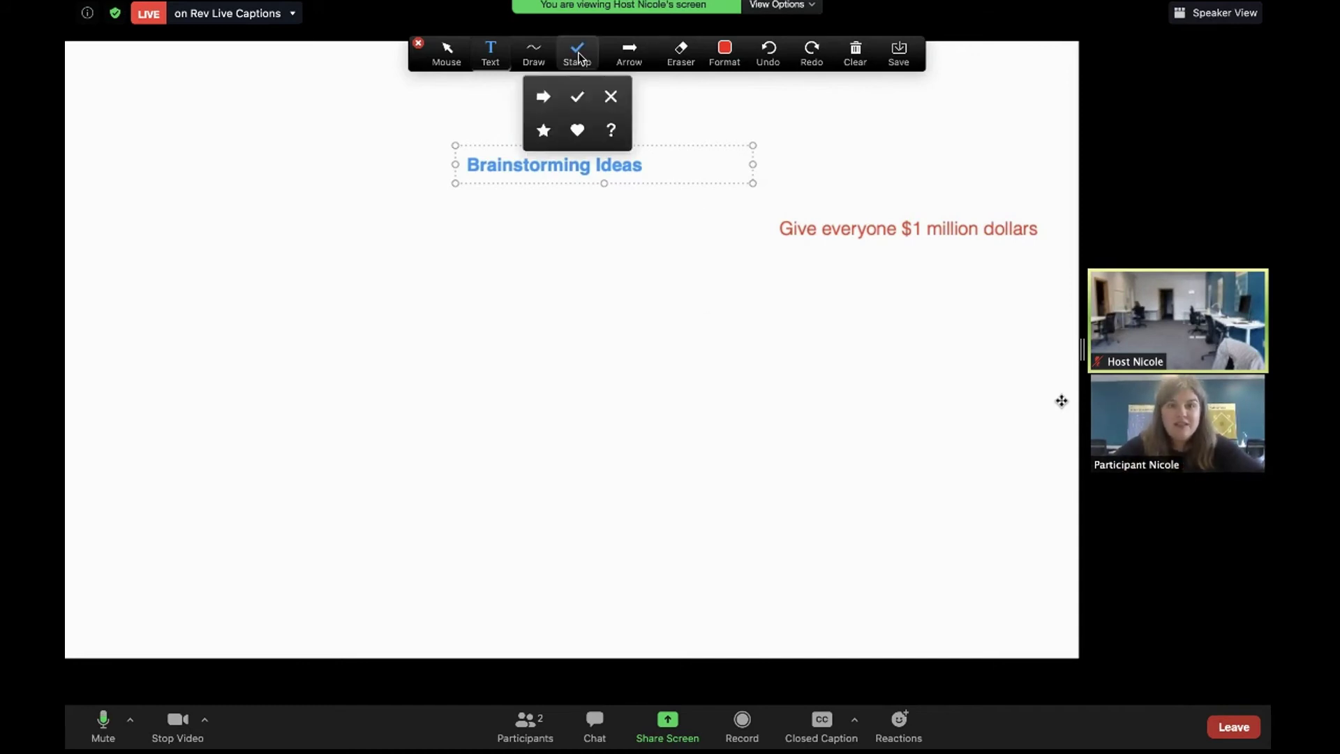
{"action": "left_click", "coordinate": [543, 131]}
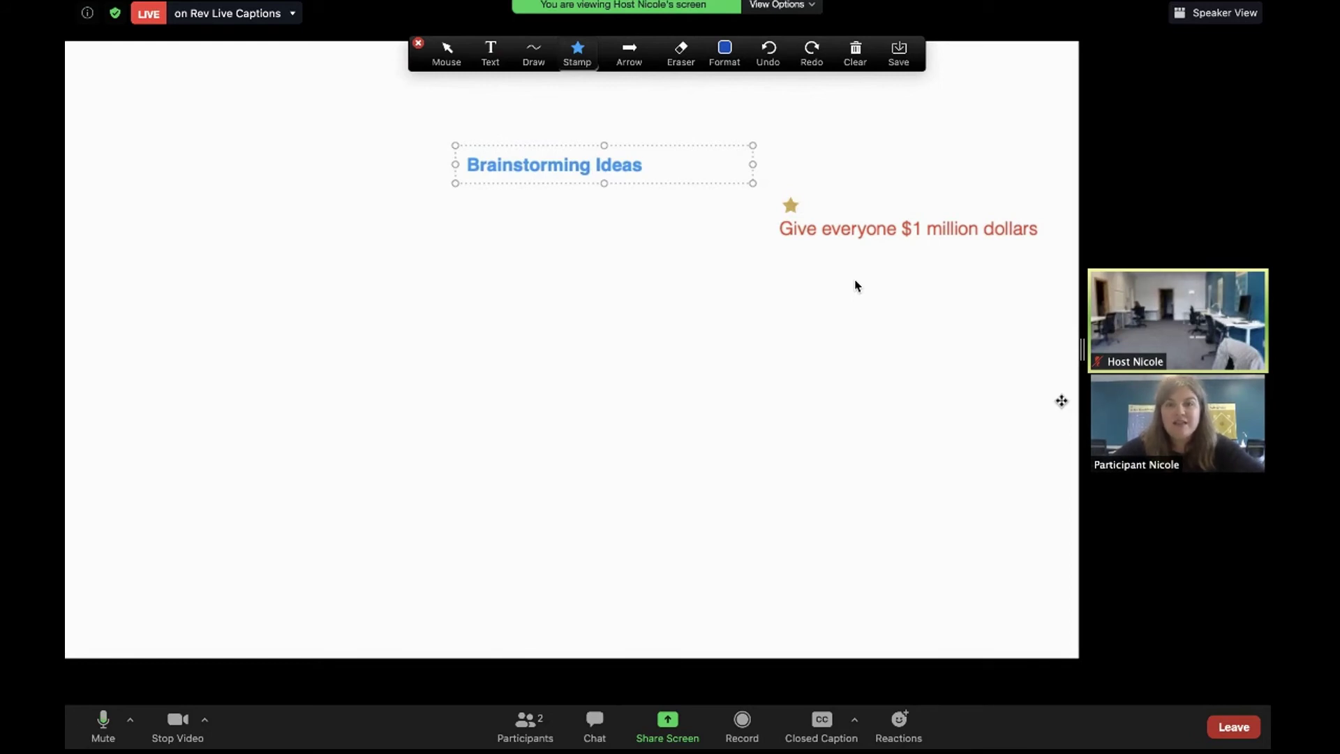
{"action": "left_click", "coordinate": [680, 51]}
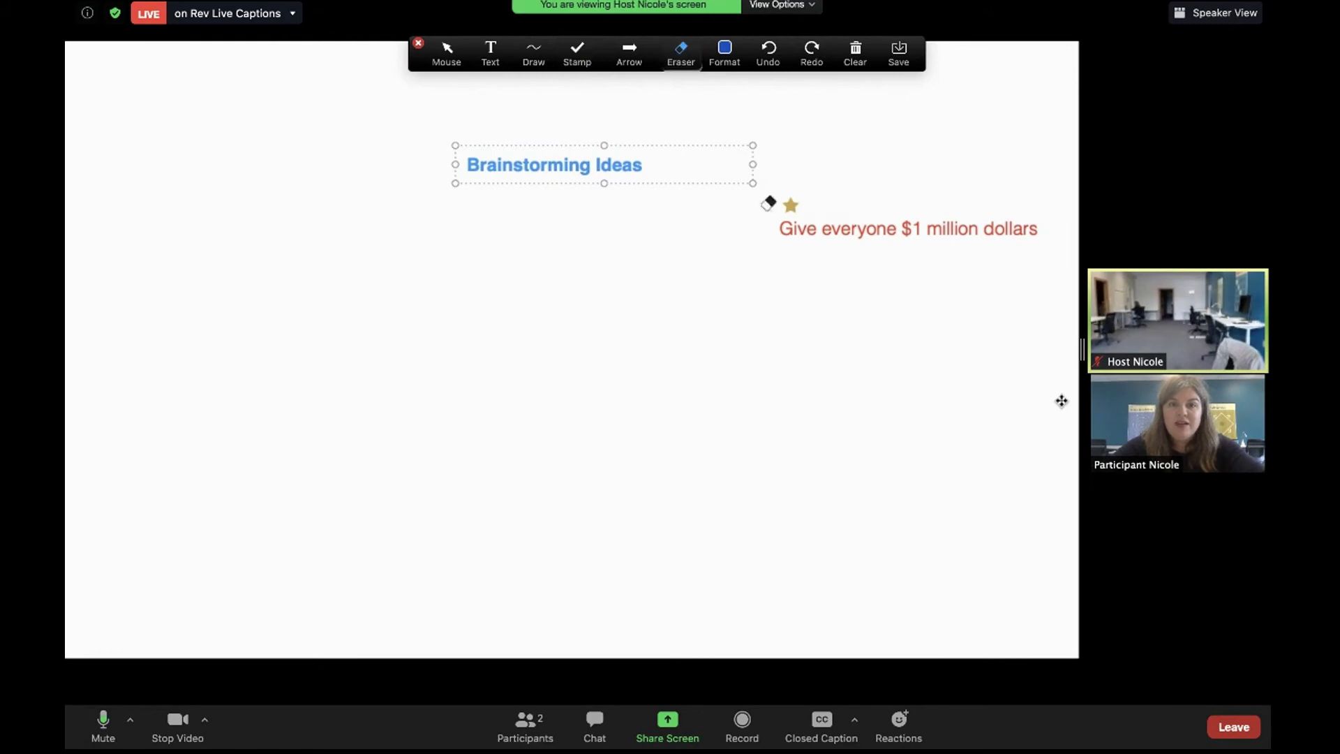
{"action": "left_click", "coordinate": [785, 204]}
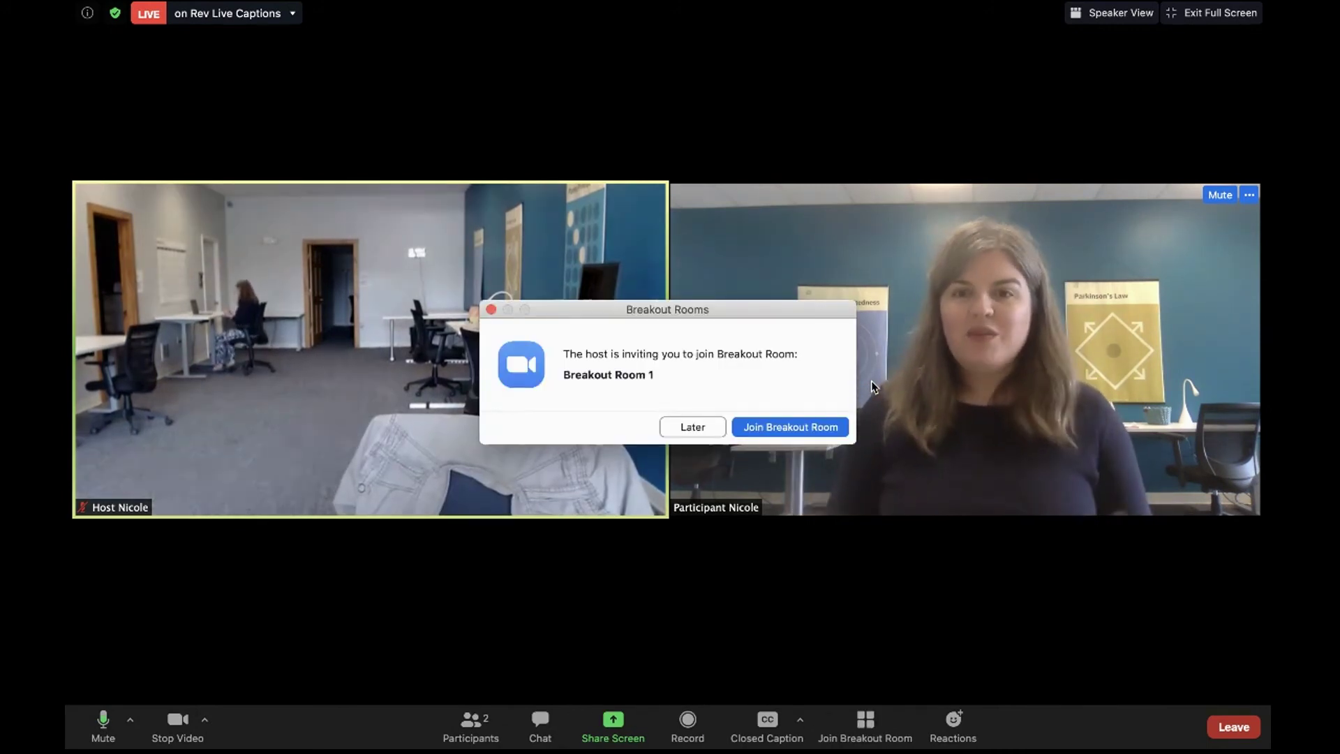
Step: Accept the invitation to Breakout Room 1 and leave the room to return to the main meeting
{"action": "left_click", "coordinate": [810, 430]}
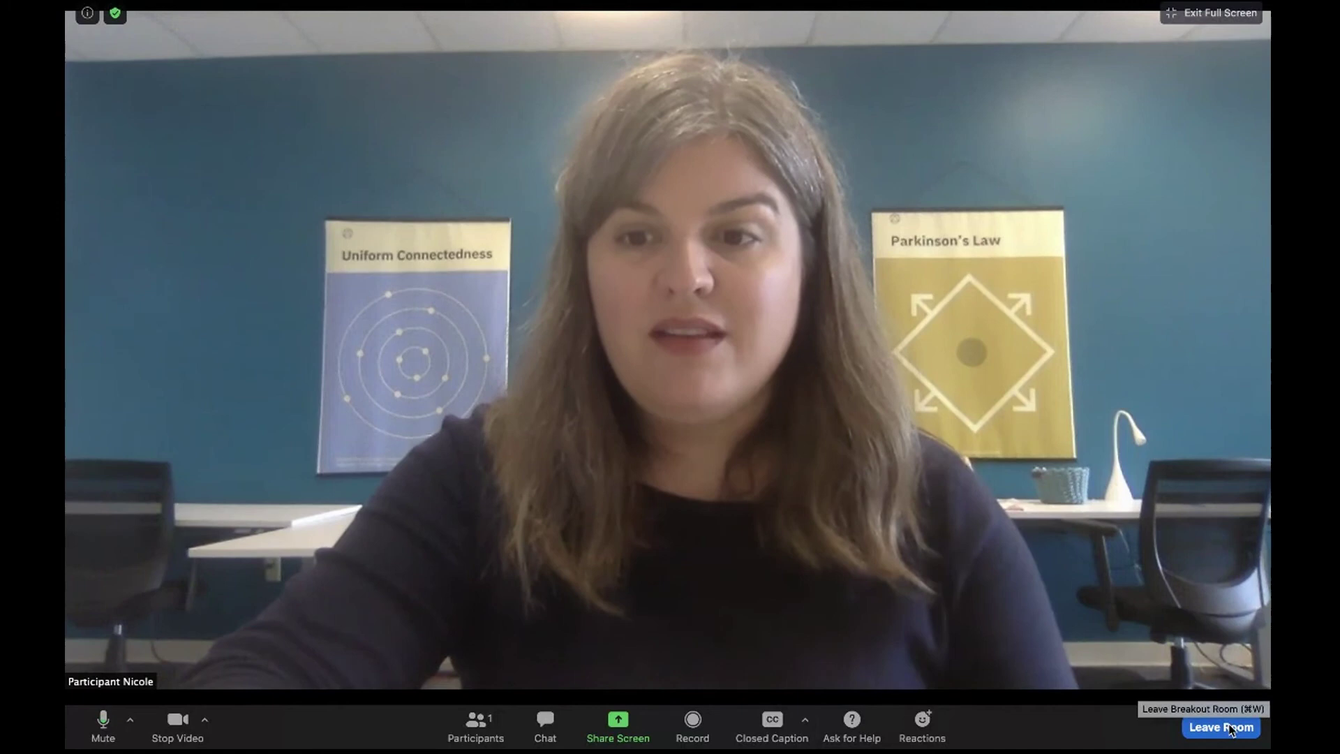
{"action": "left_click", "coordinate": [1230, 728]}
{"action": "left_click", "coordinate": [1160, 674]}
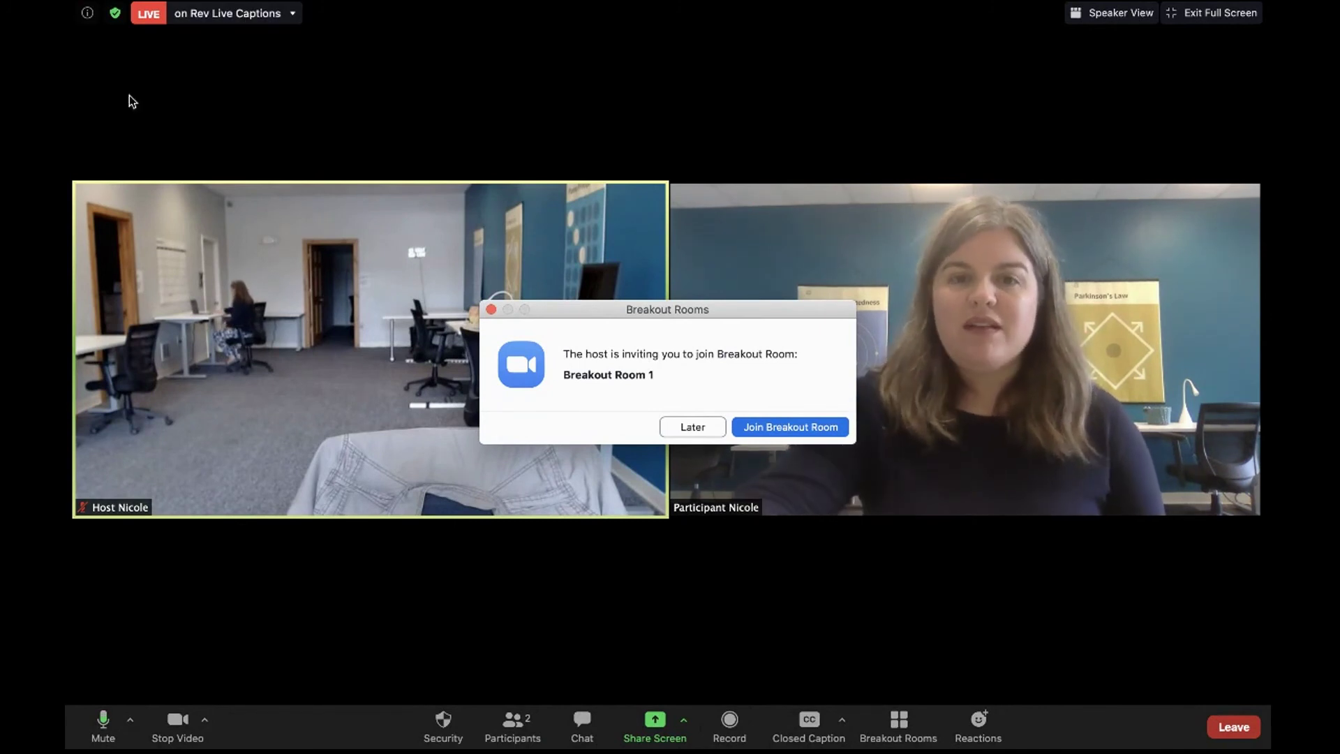
Step: Join Breakout Room 1 again and switch from it to Breakout Room 2
{"action": "left_click", "coordinate": [768, 433]}
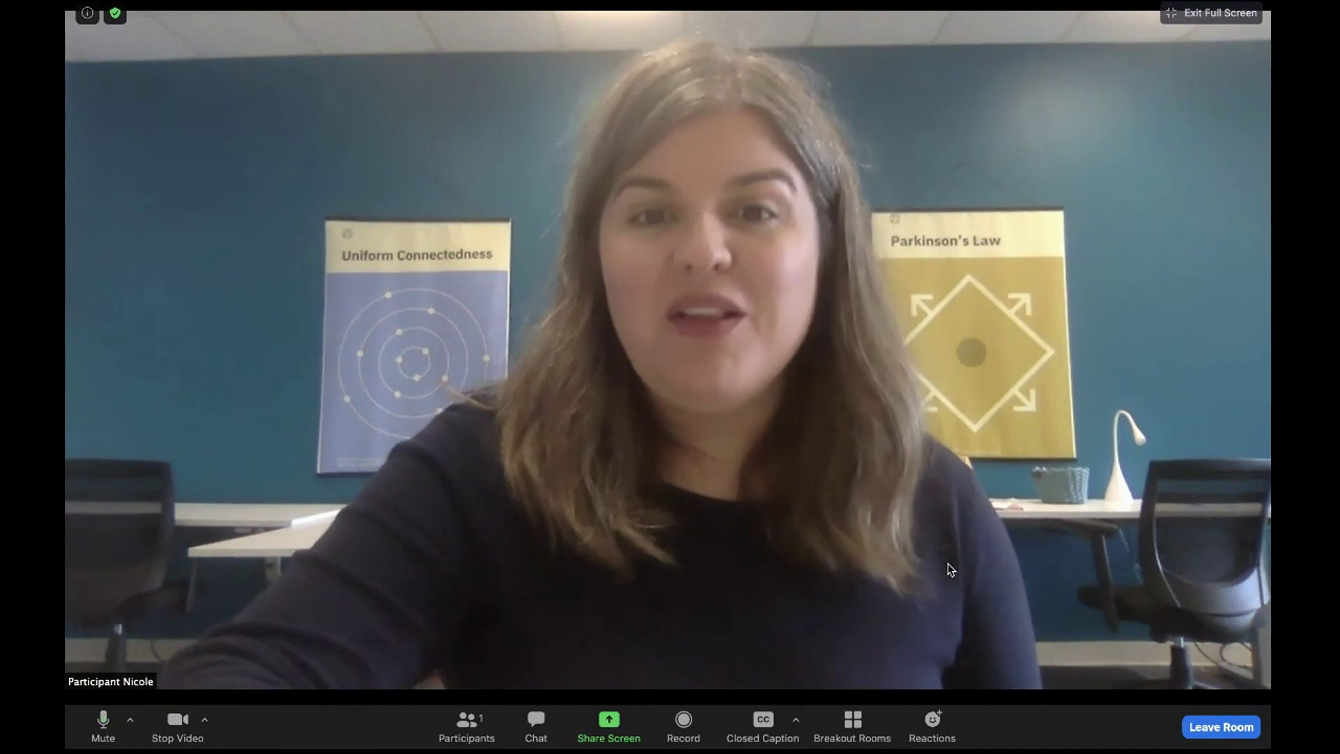
{"action": "left_click", "coordinate": [858, 731]}
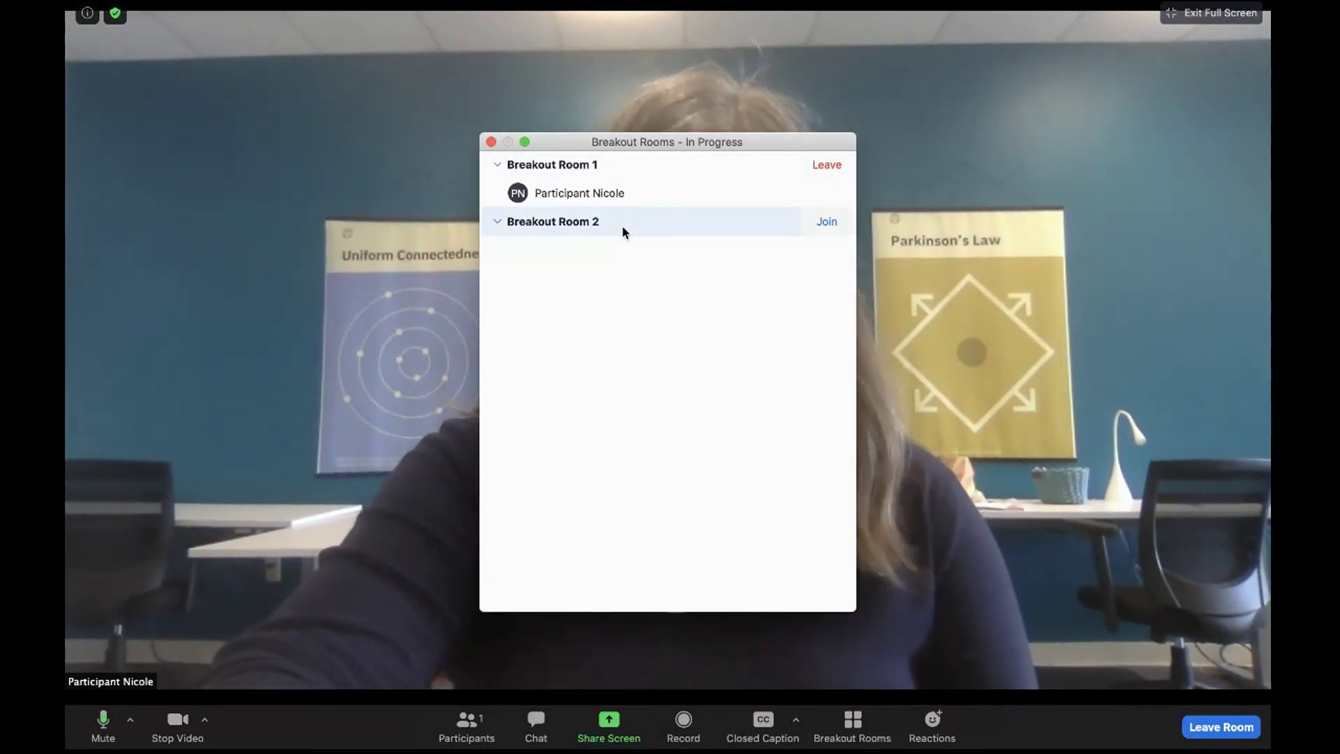
{"action": "left_click", "coordinate": [827, 223]}
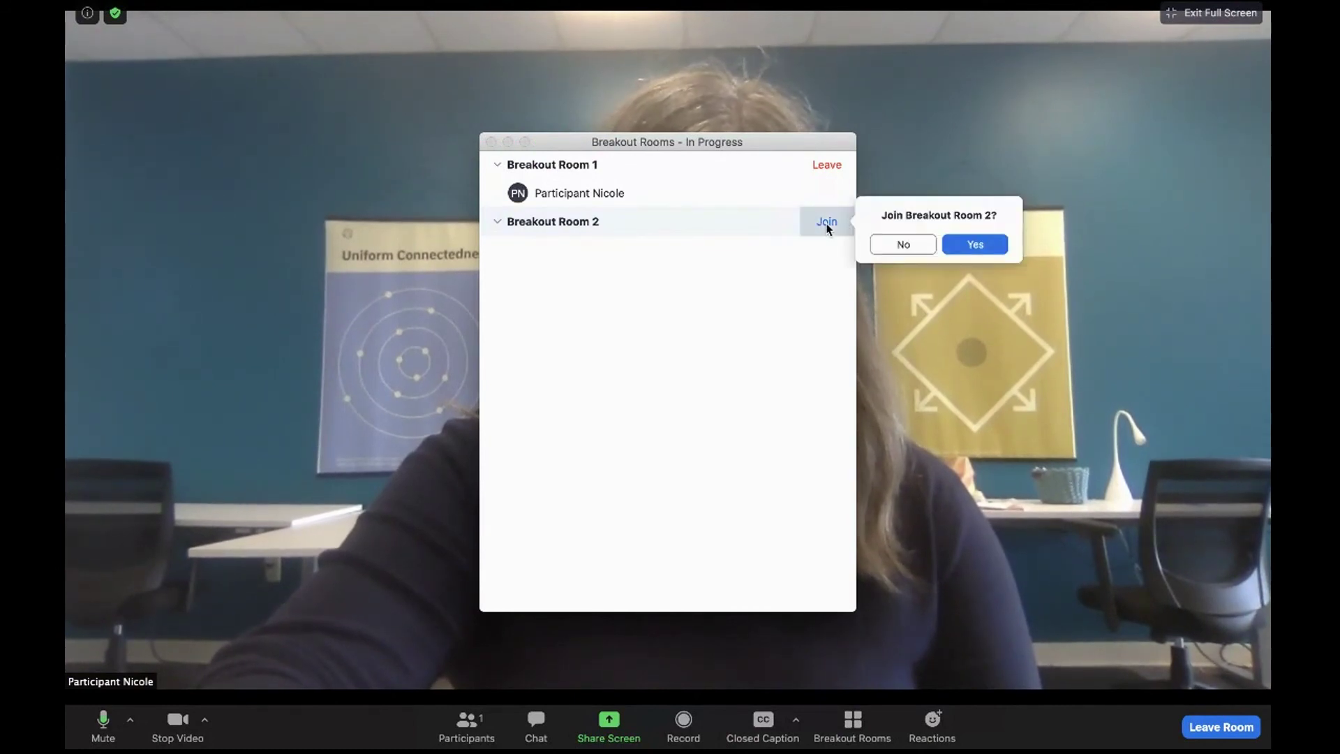
{"action": "left_click", "coordinate": [974, 244]}
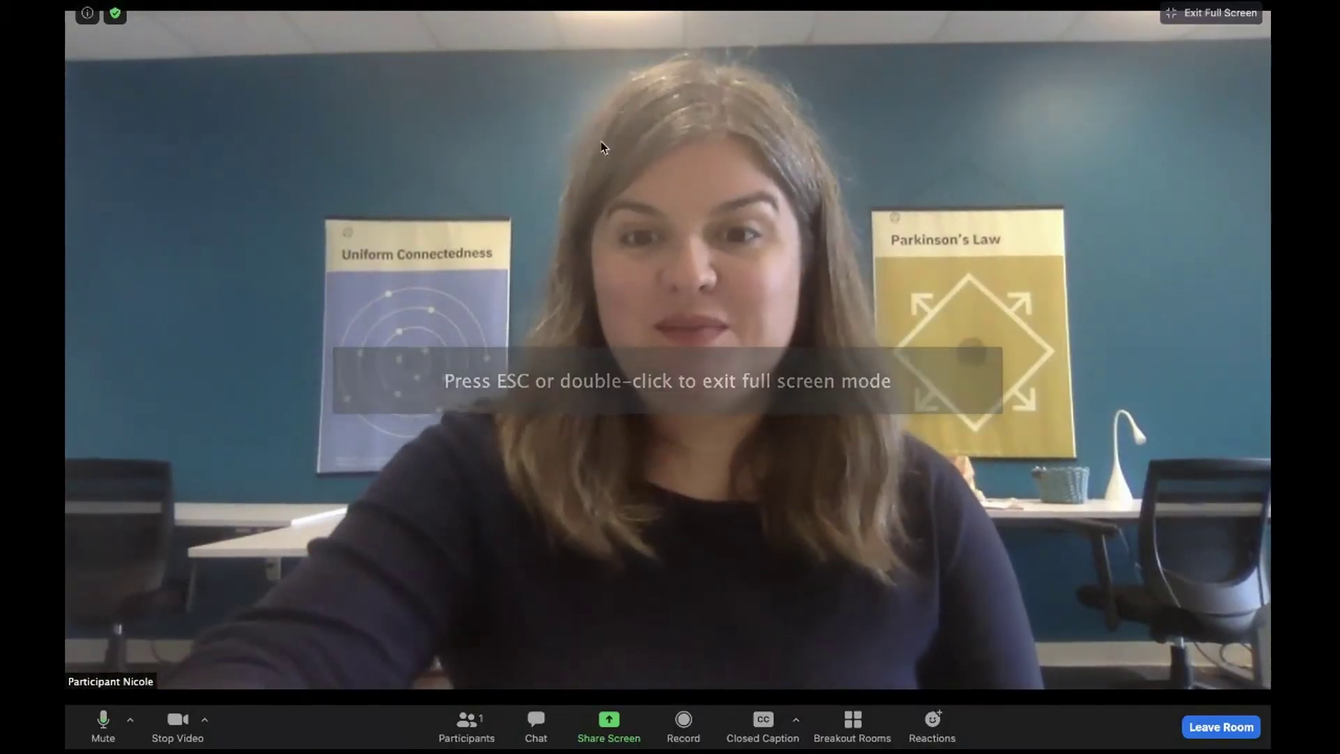
Step: Check the breakout room list and leave Breakout Room 2 for the main meeting
{"action": "left_click", "coordinate": [852, 724]}
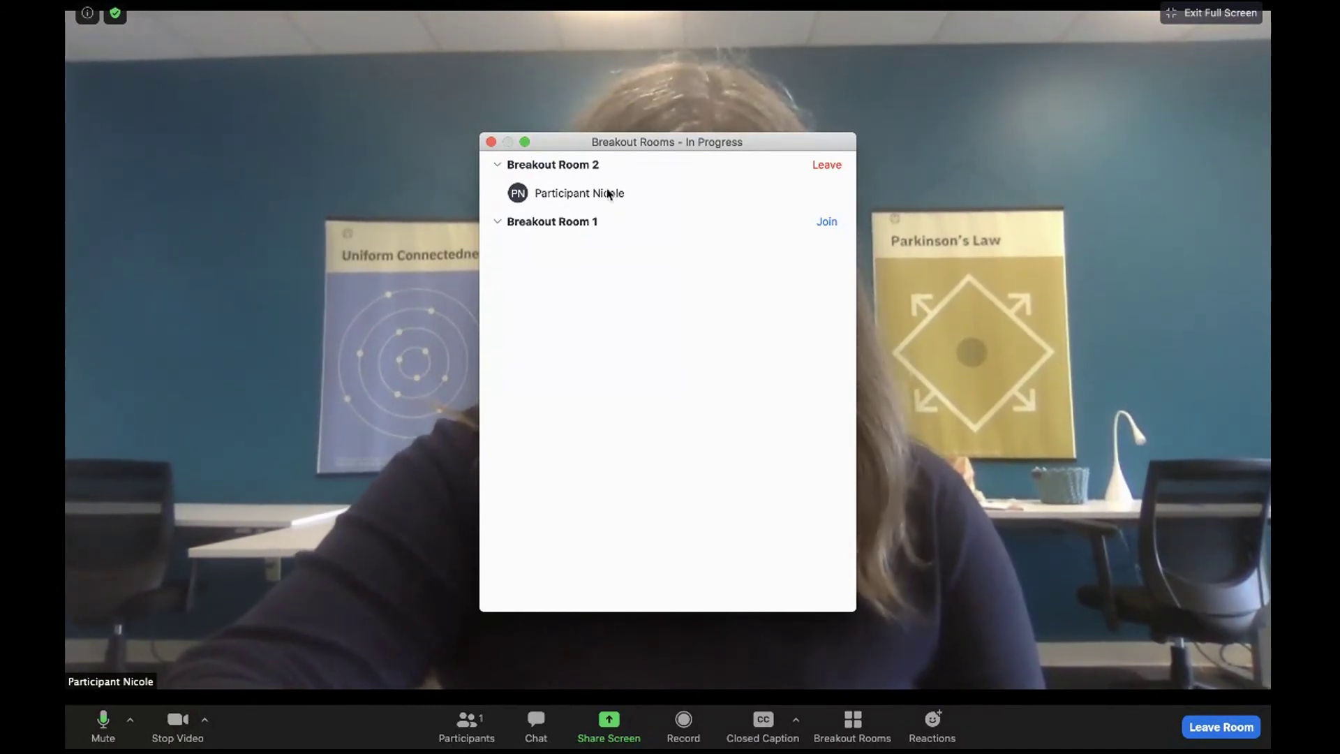
{"action": "left_click", "coordinate": [491, 142]}
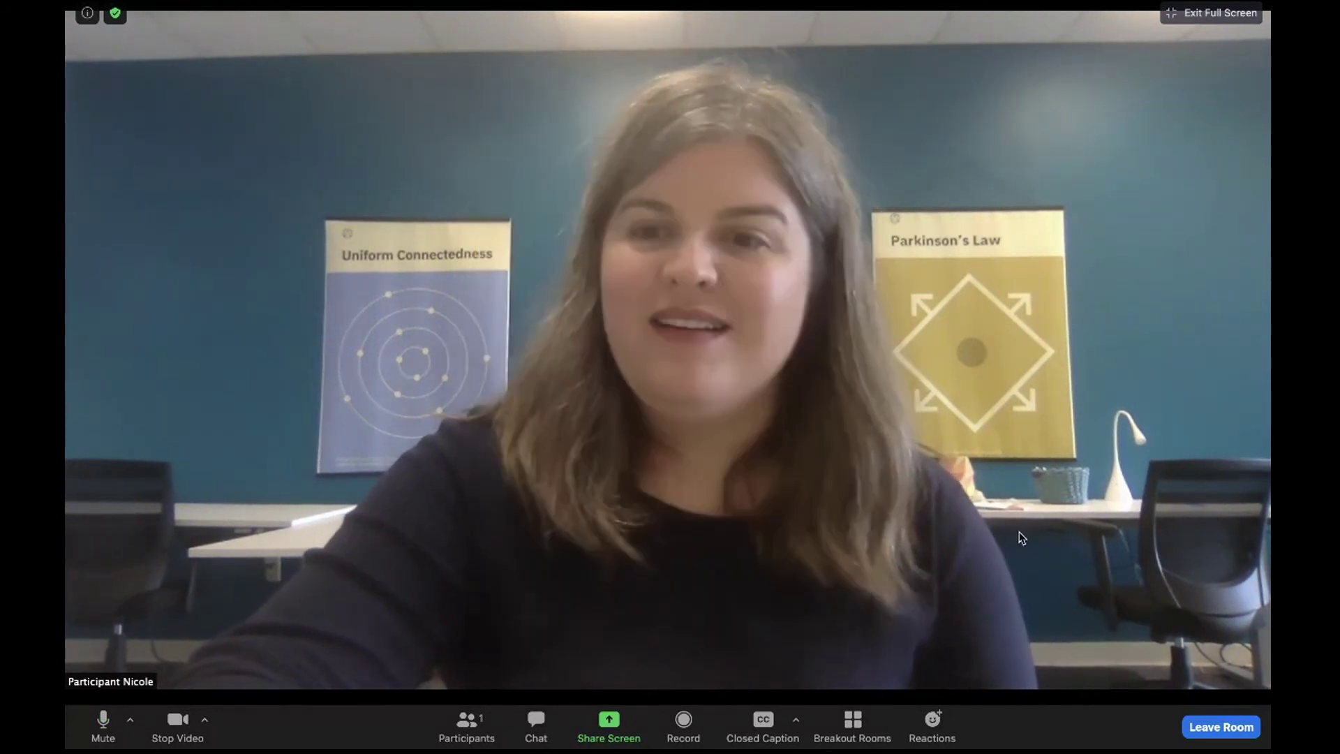
{"action": "left_click", "coordinate": [1240, 729]}
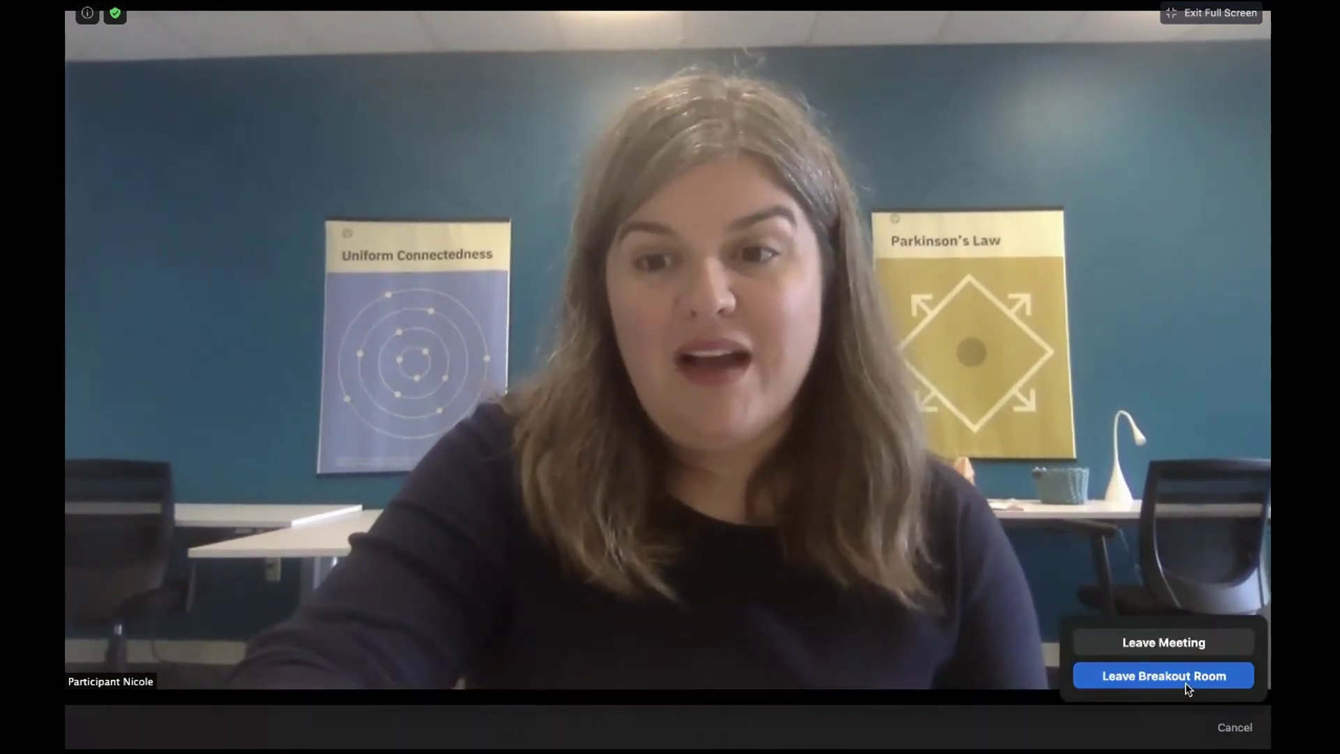
{"action": "left_click", "coordinate": [1185, 682]}
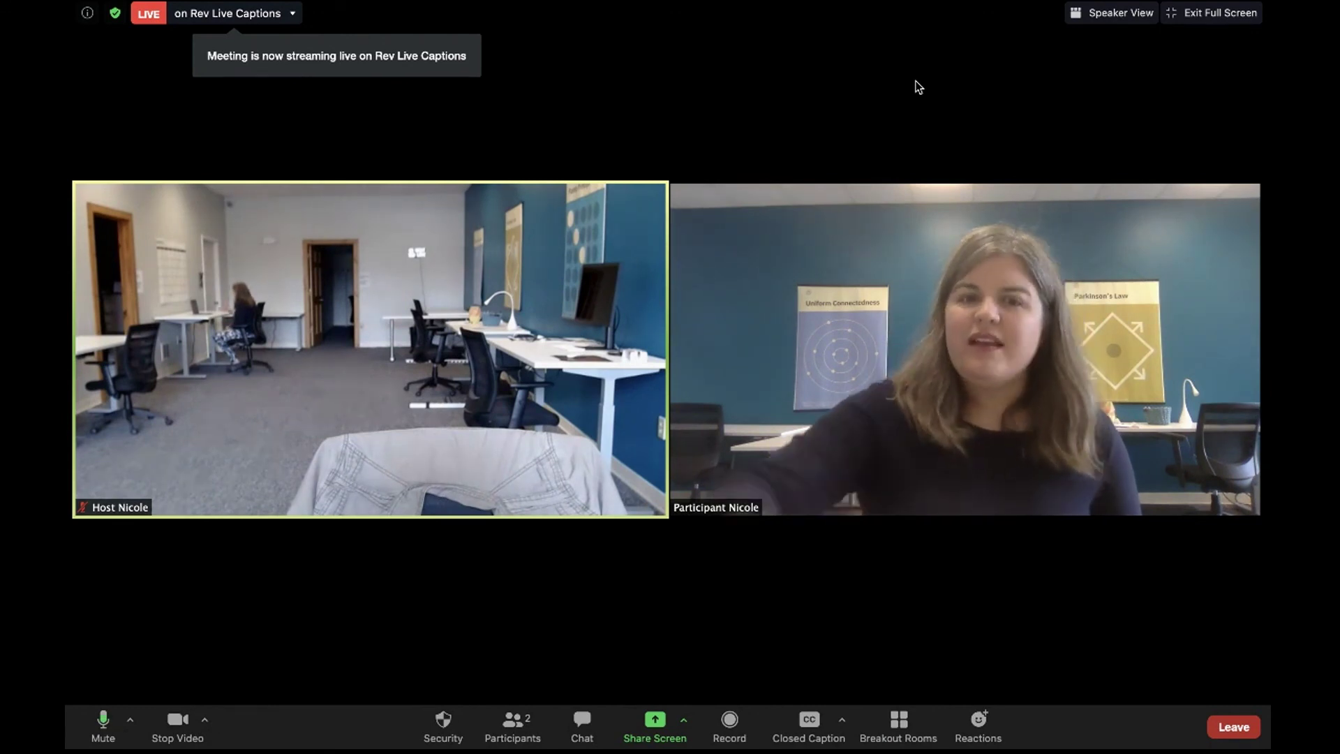
Step: Open the group chat and look through its recipient choices and chat options, keeping Everyone as the recipient
{"action": "left_click", "coordinate": [583, 726]}
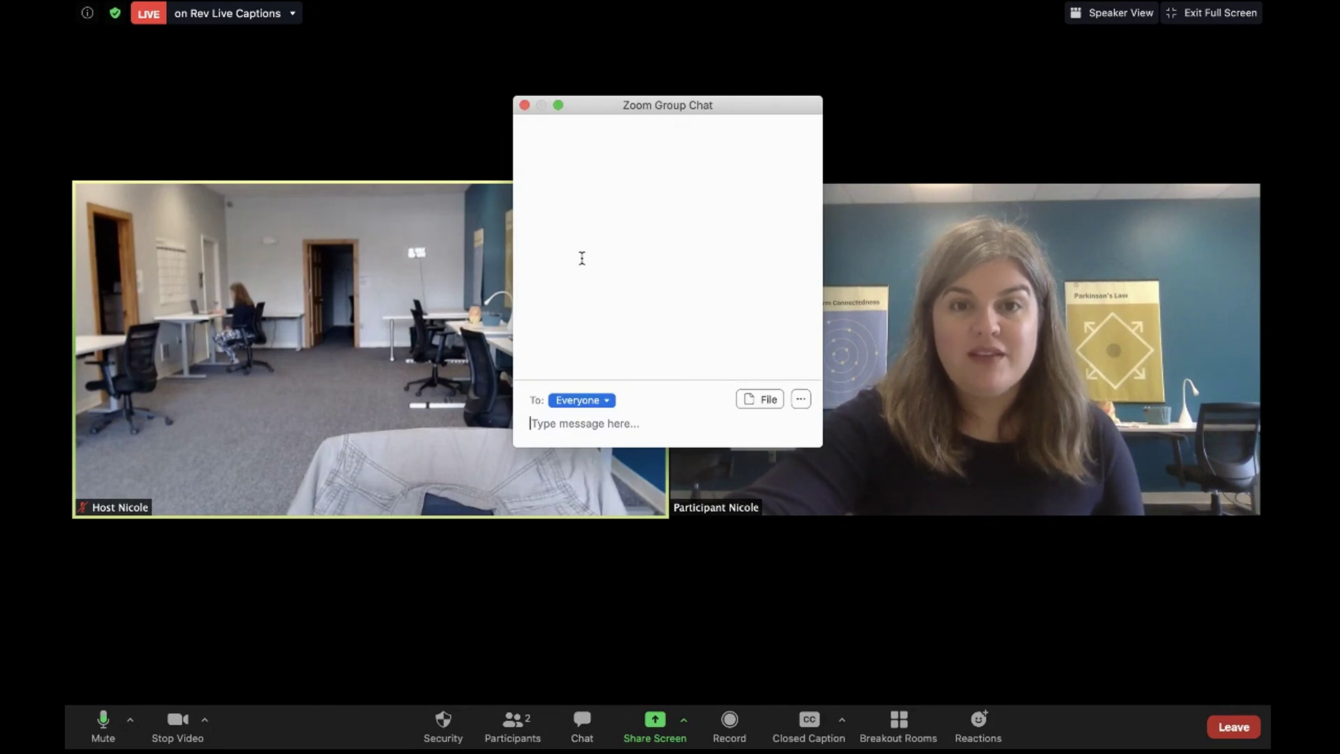
{"action": "left_click", "coordinate": [605, 402]}
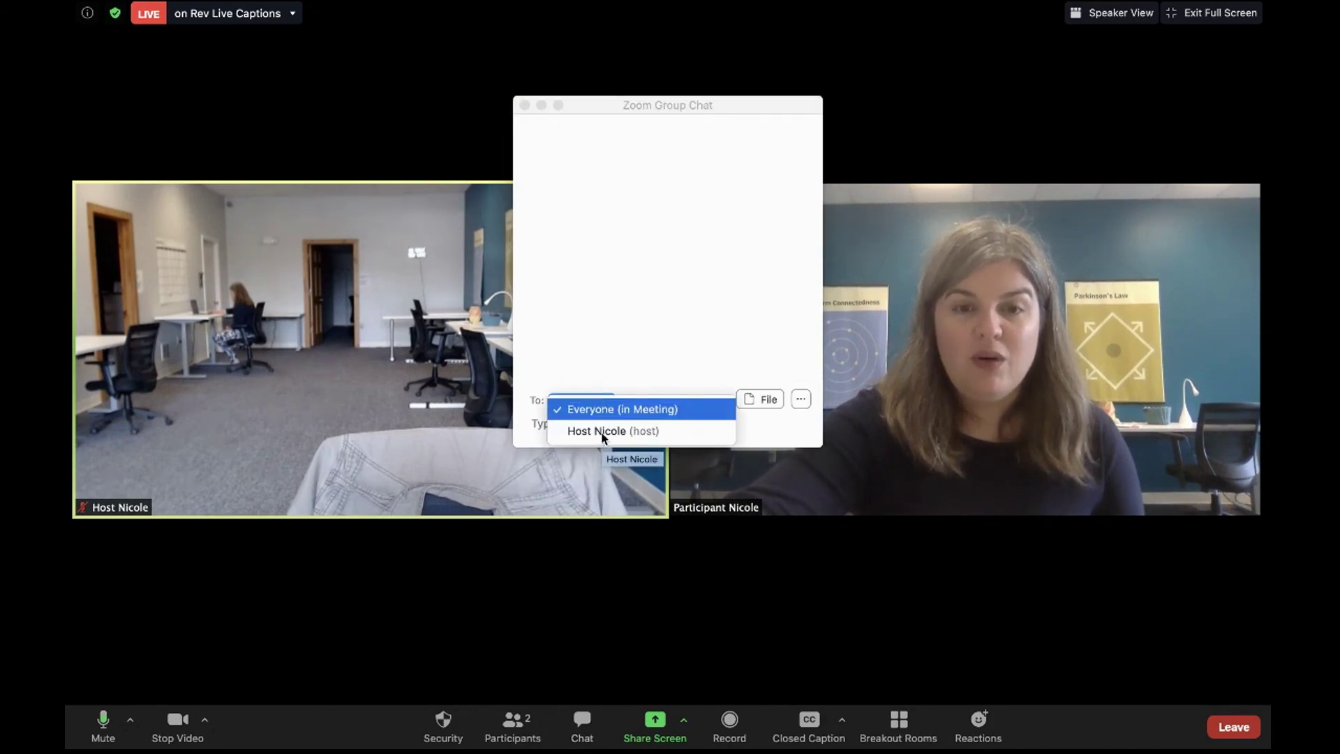
{"action": "left_click", "coordinate": [655, 272]}
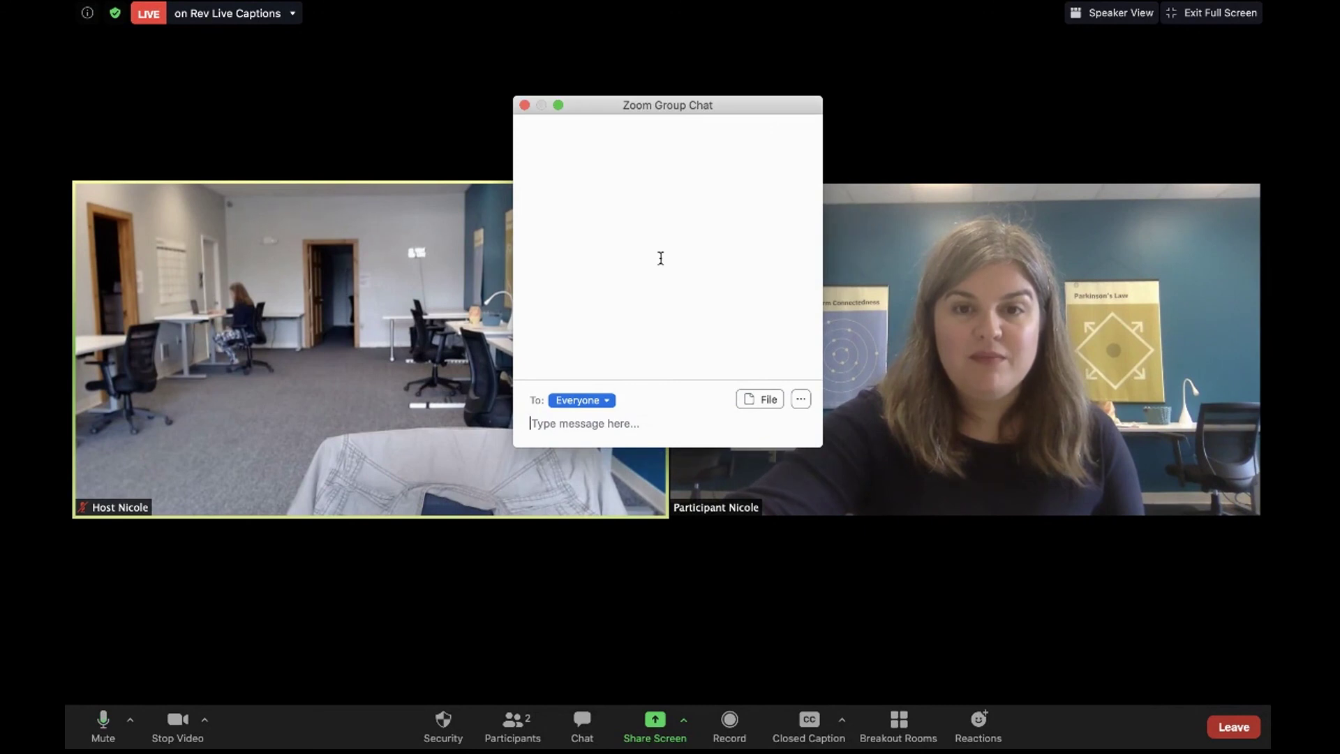
{"action": "left_click", "coordinate": [800, 401]}
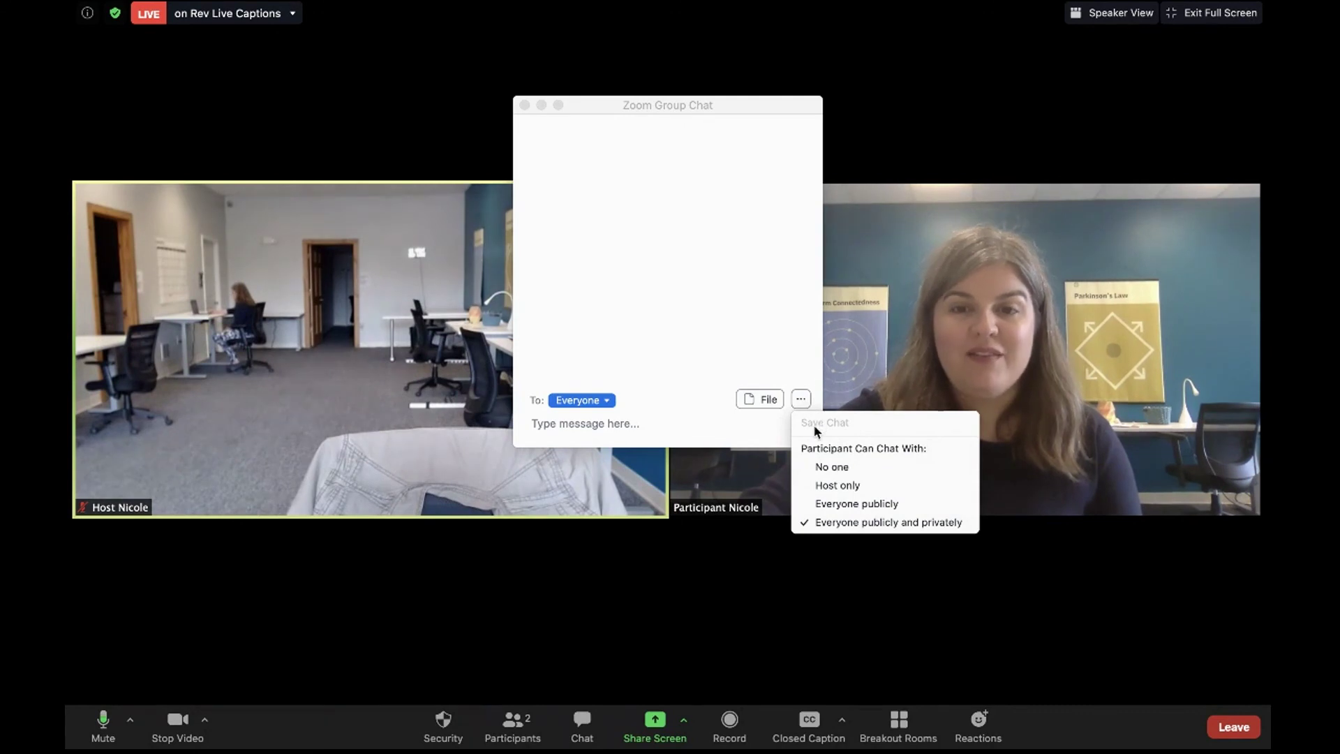
Step: Send the message "hi" to everyone in the group chat
{"action": "left_click", "coordinate": [666, 423]}
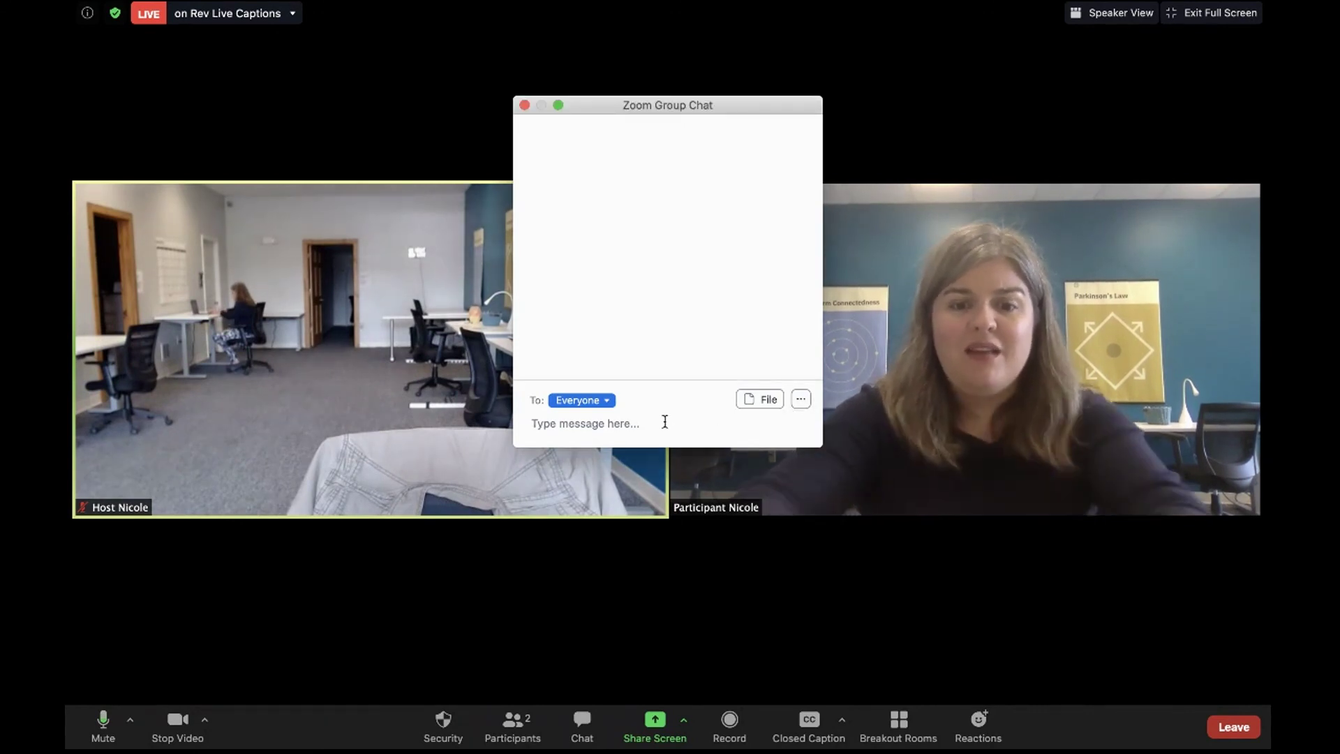
{"action": "type", "text": "hi"}
{"action": "key", "text": "Return"}
Step: Look at the Save Chat option without saving the conversation, and close the chat
{"action": "left_click", "coordinate": [802, 397]}
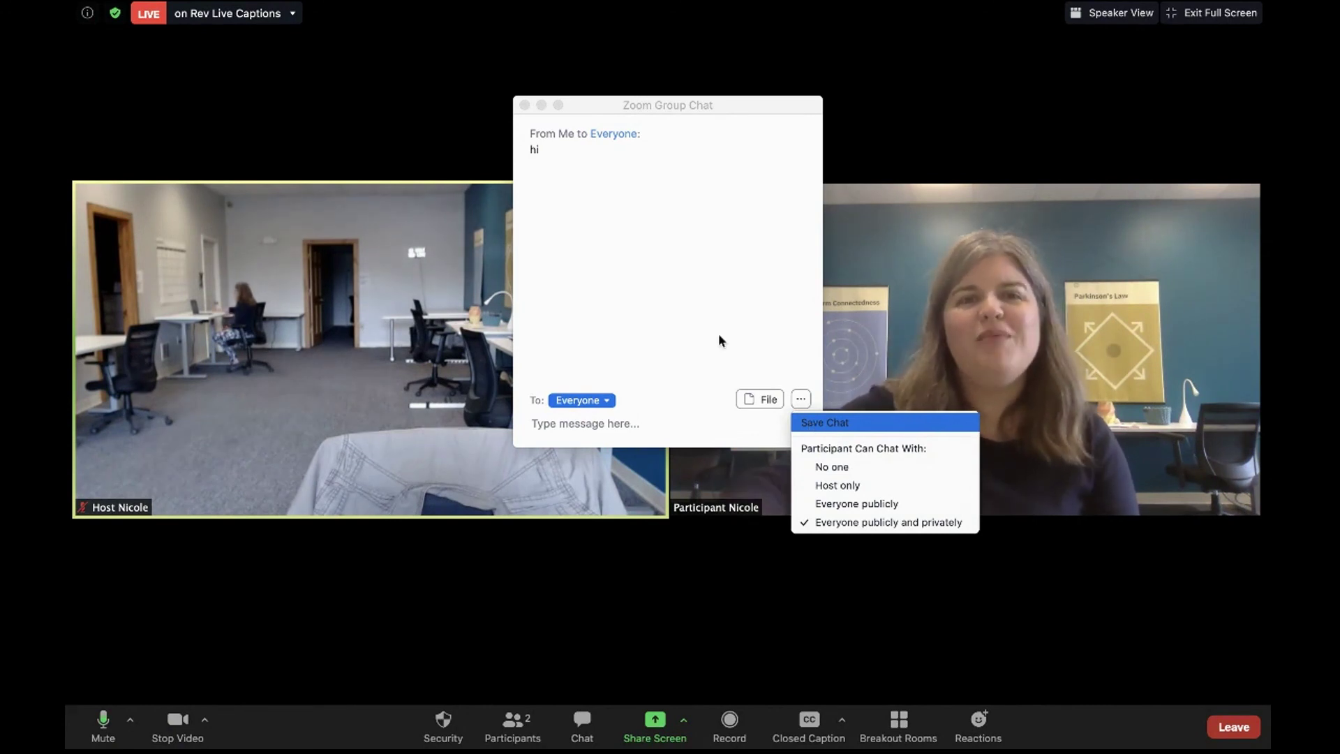
{"action": "left_click", "coordinate": [523, 106]}
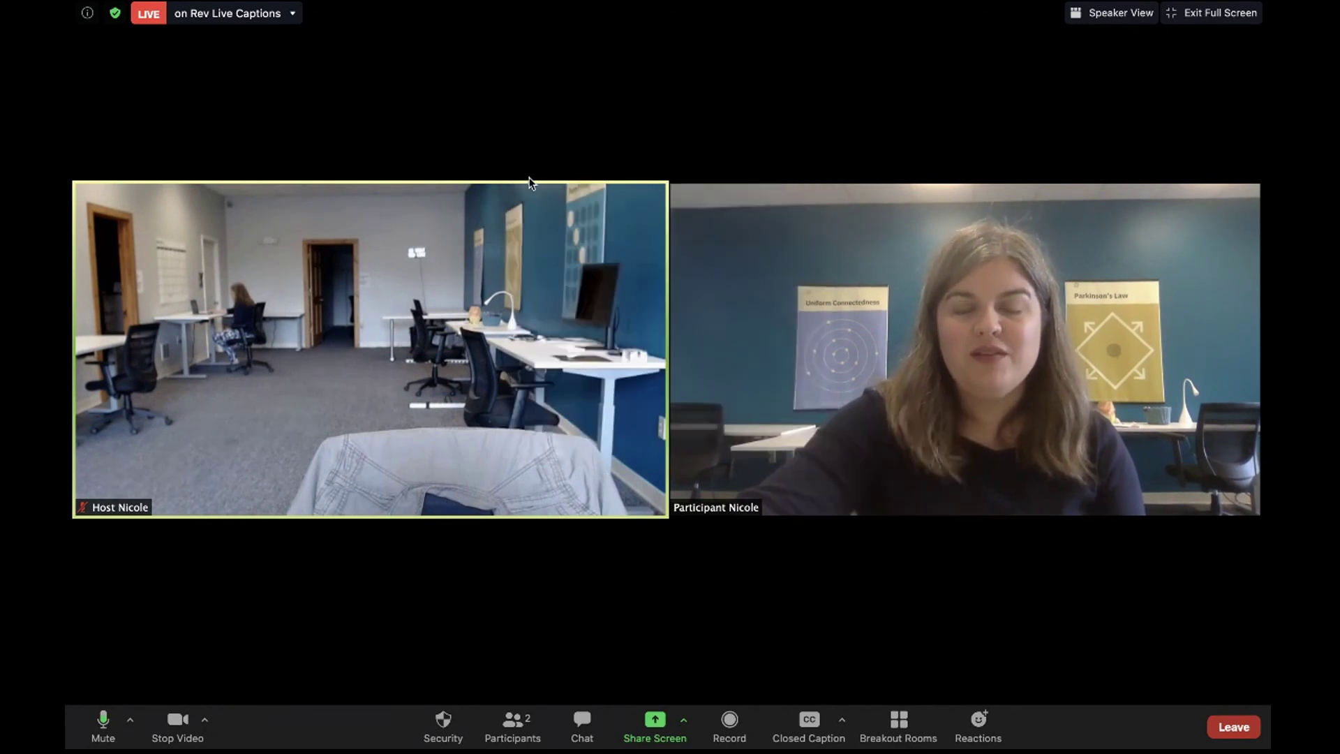
{"action": "mouse_move", "coordinate": [782, 745]}
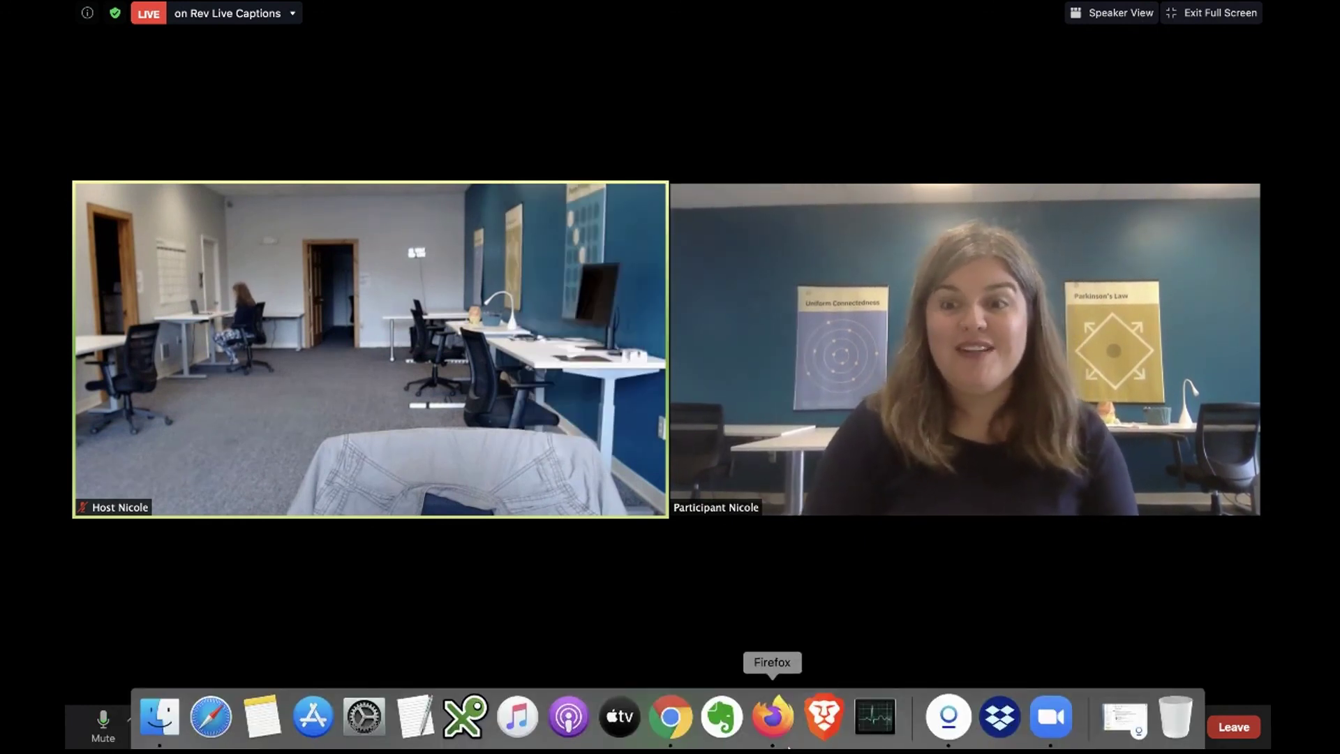